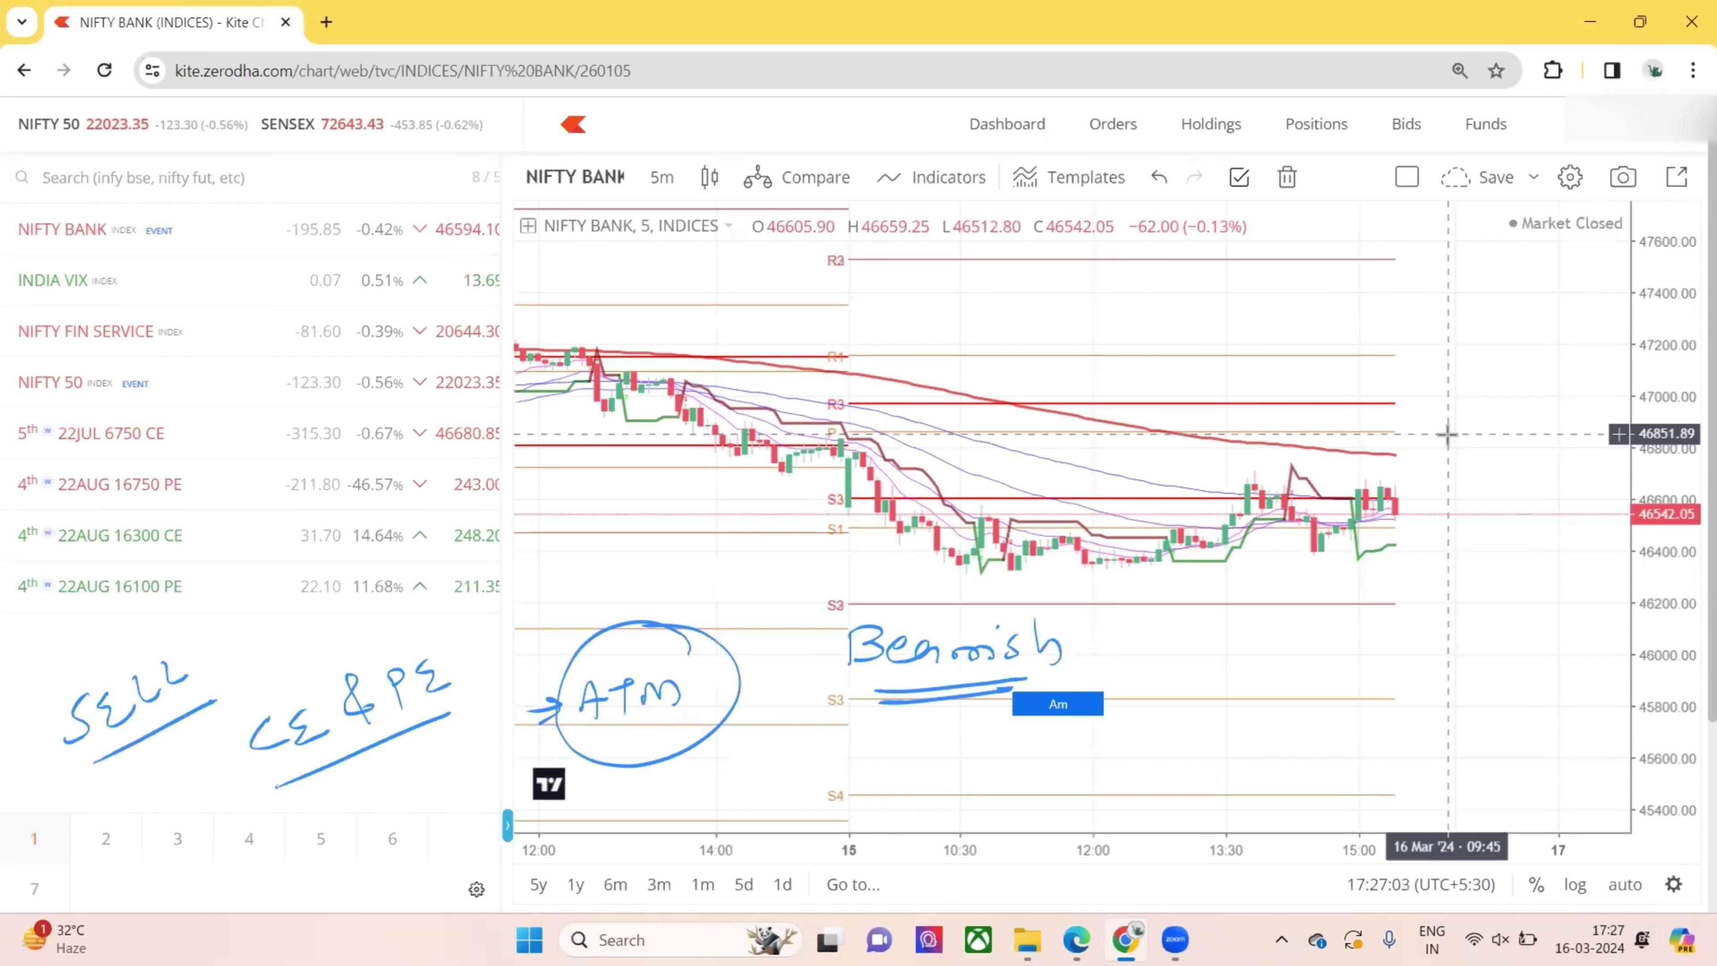
- Pen an arrow after Bearish, and write Bullish → PE ITM beneath it
{"action": "left_click_drag", "start_coordinate": [1108, 637], "coordinate": [1379, 629]}
{"action": "mouse_move", "coordinate": [869, 761]}
{"action": "left_mouse_down"}
{"action": "mouse_move", "coordinate": [899, 790]}
{"action": "mouse_move", "coordinate": [994, 785]}
{"action": "left_mouse_up"}
{"action": "left_click_drag", "start_coordinate": [1023, 761], "coordinate": [1007, 788]}
{"action": "mouse_move", "coordinate": [1035, 737]}
{"action": "left_mouse_down"}
{"action": "mouse_move", "coordinate": [1052, 786]}
{"action": "mouse_move", "coordinate": [1146, 765]}
{"action": "mouse_move", "coordinate": [1188, 790]}
{"action": "mouse_move", "coordinate": [1215, 761]}
{"action": "mouse_move", "coordinate": [1256, 784]}
{"action": "left_mouse_up"}
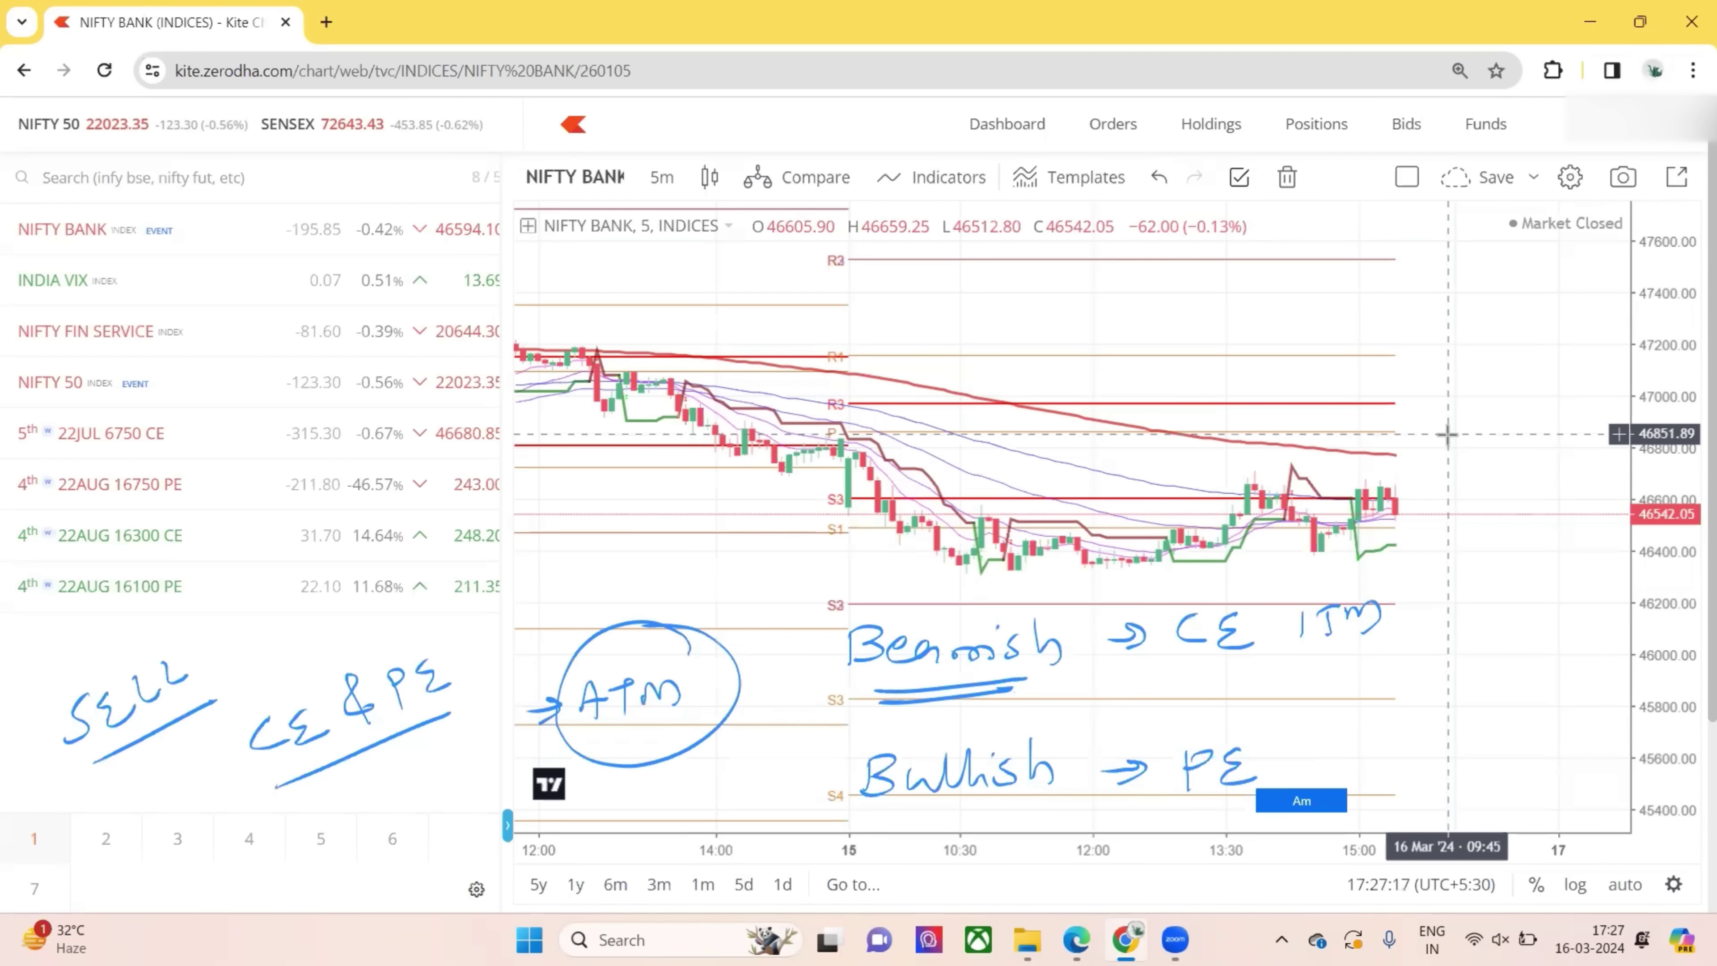
{"action": "mouse_move", "coordinate": [1293, 749]}
{"action": "left_mouse_down"}
{"action": "mouse_move", "coordinate": [1294, 787]}
{"action": "mouse_move", "coordinate": [1383, 786]}
{"action": "left_mouse_up"}
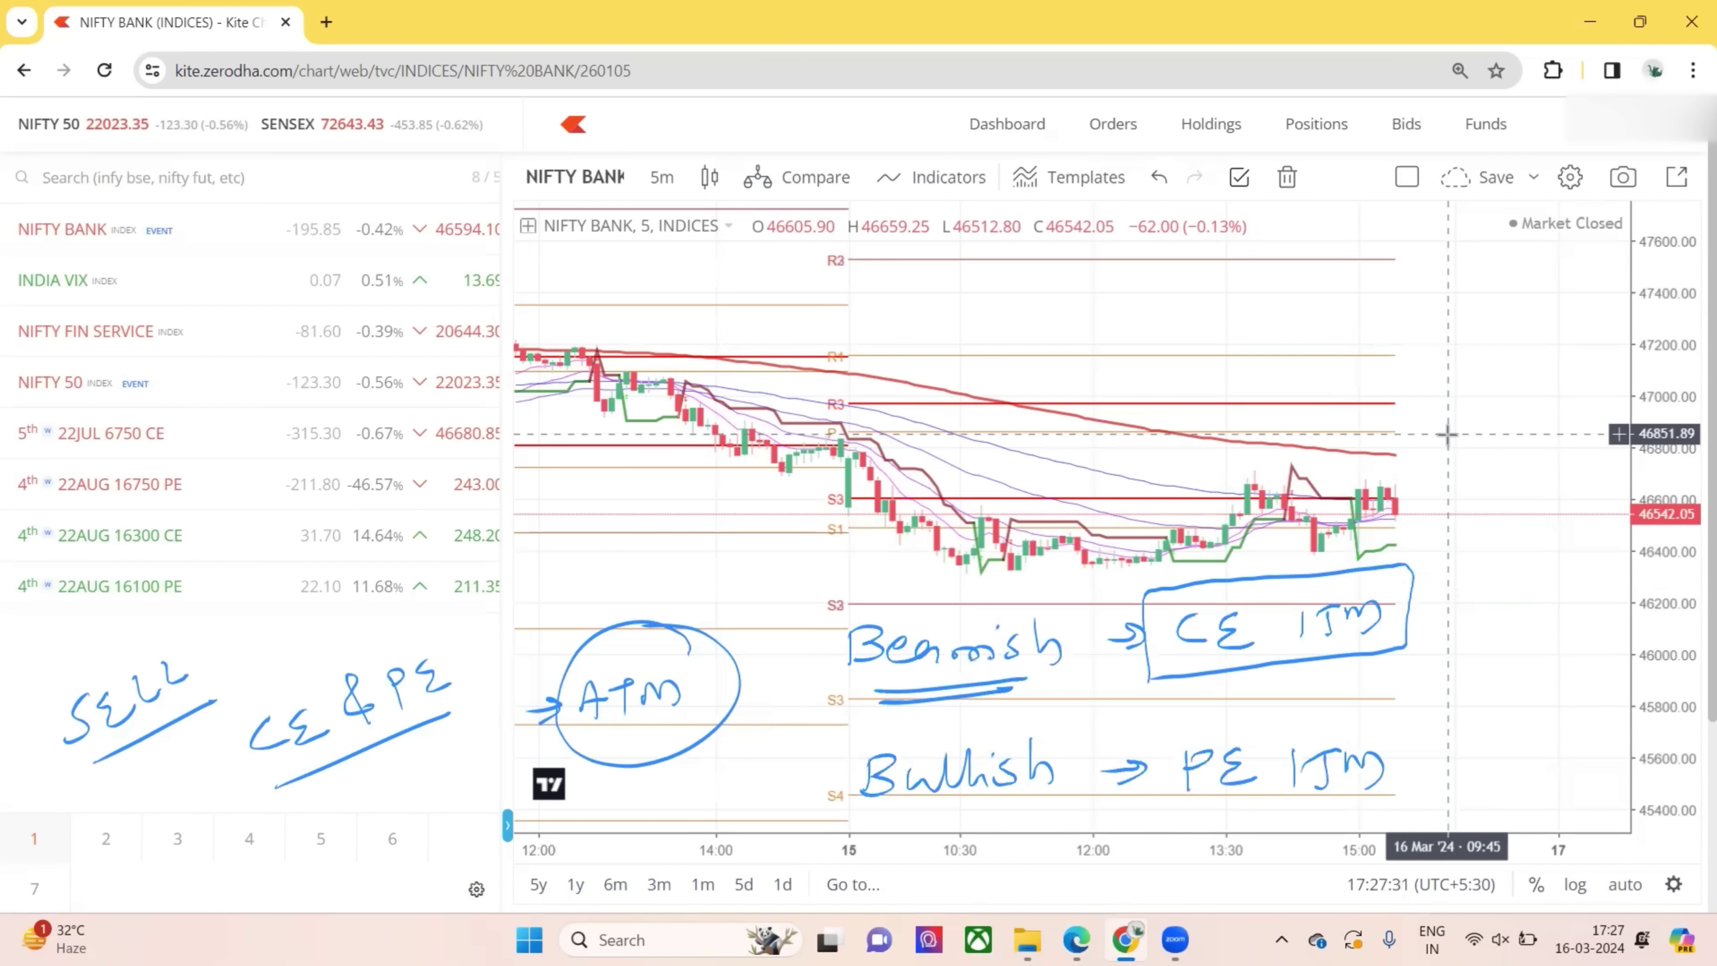
- Add PE beside the boxed CE ITM note and CE after PE ITM, then circle 46594.10
{"action": "left_click_drag", "start_coordinate": [1445, 594], "coordinate": [1433, 631]}
{"action": "left_click_drag", "start_coordinate": [1507, 584], "coordinate": [1527, 610]}
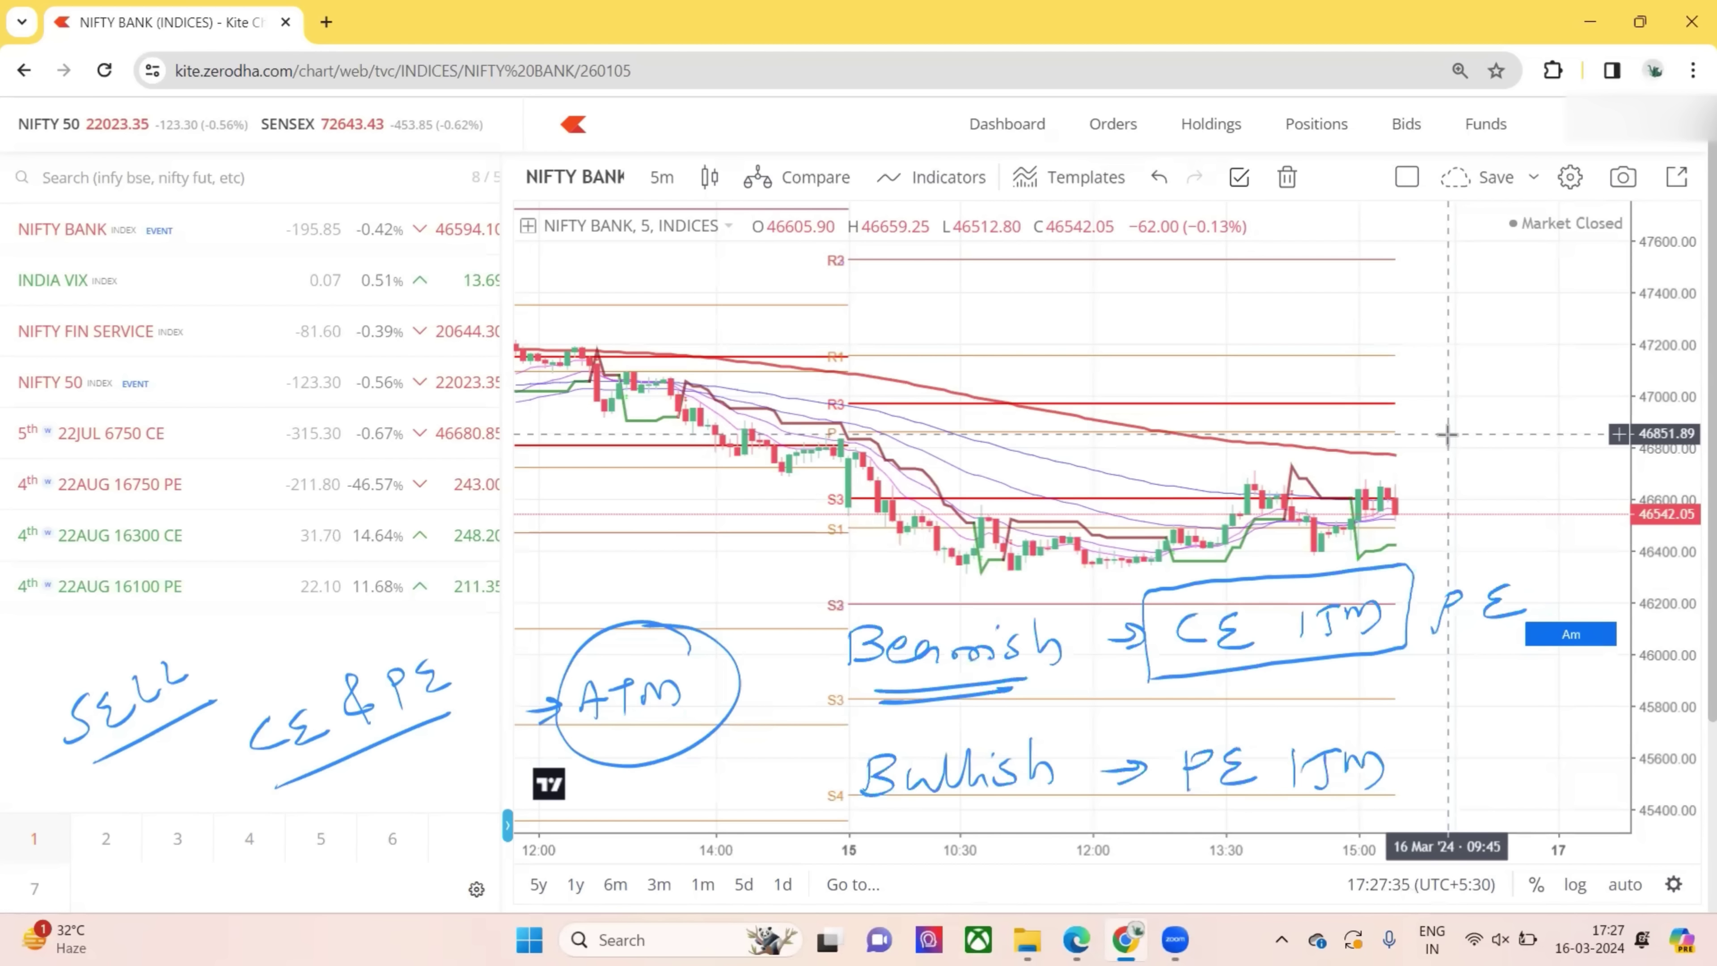
{"action": "left_click_drag", "start_coordinate": [1379, 718], "coordinate": [1384, 786]}
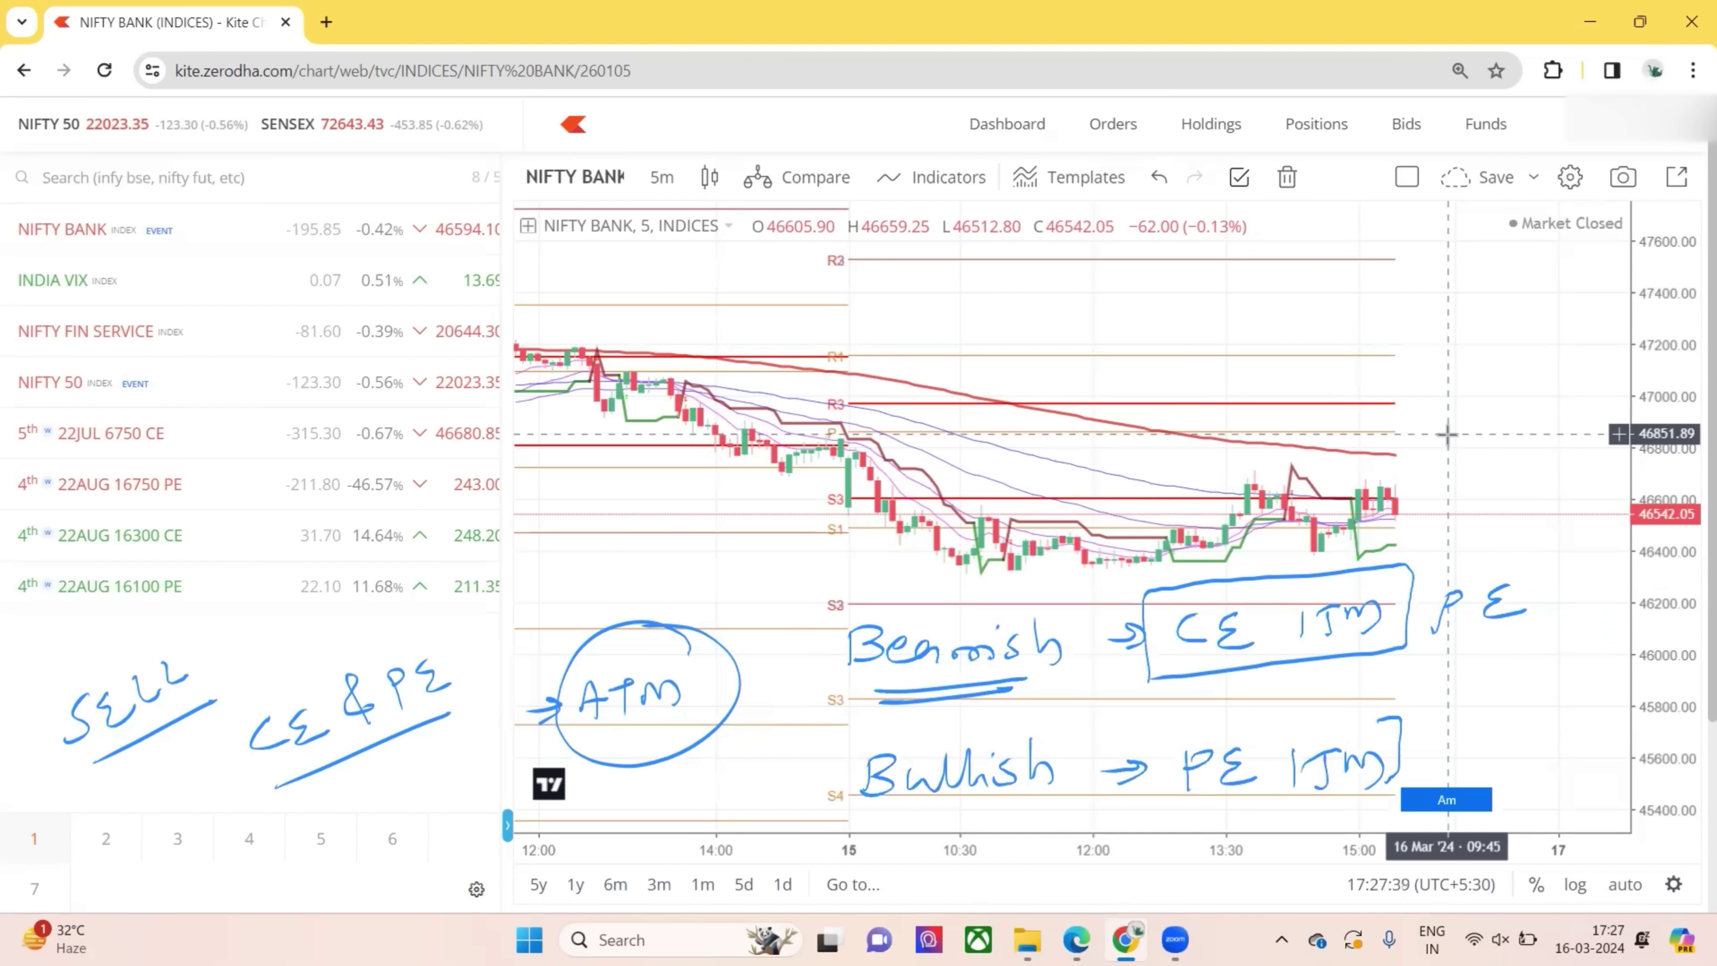
{"action": "mouse_move", "coordinate": [1452, 727]}
{"action": "left_mouse_down"}
{"action": "mouse_move", "coordinate": [1453, 744]}
{"action": "mouse_move", "coordinate": [1498, 744]}
{"action": "left_mouse_up"}
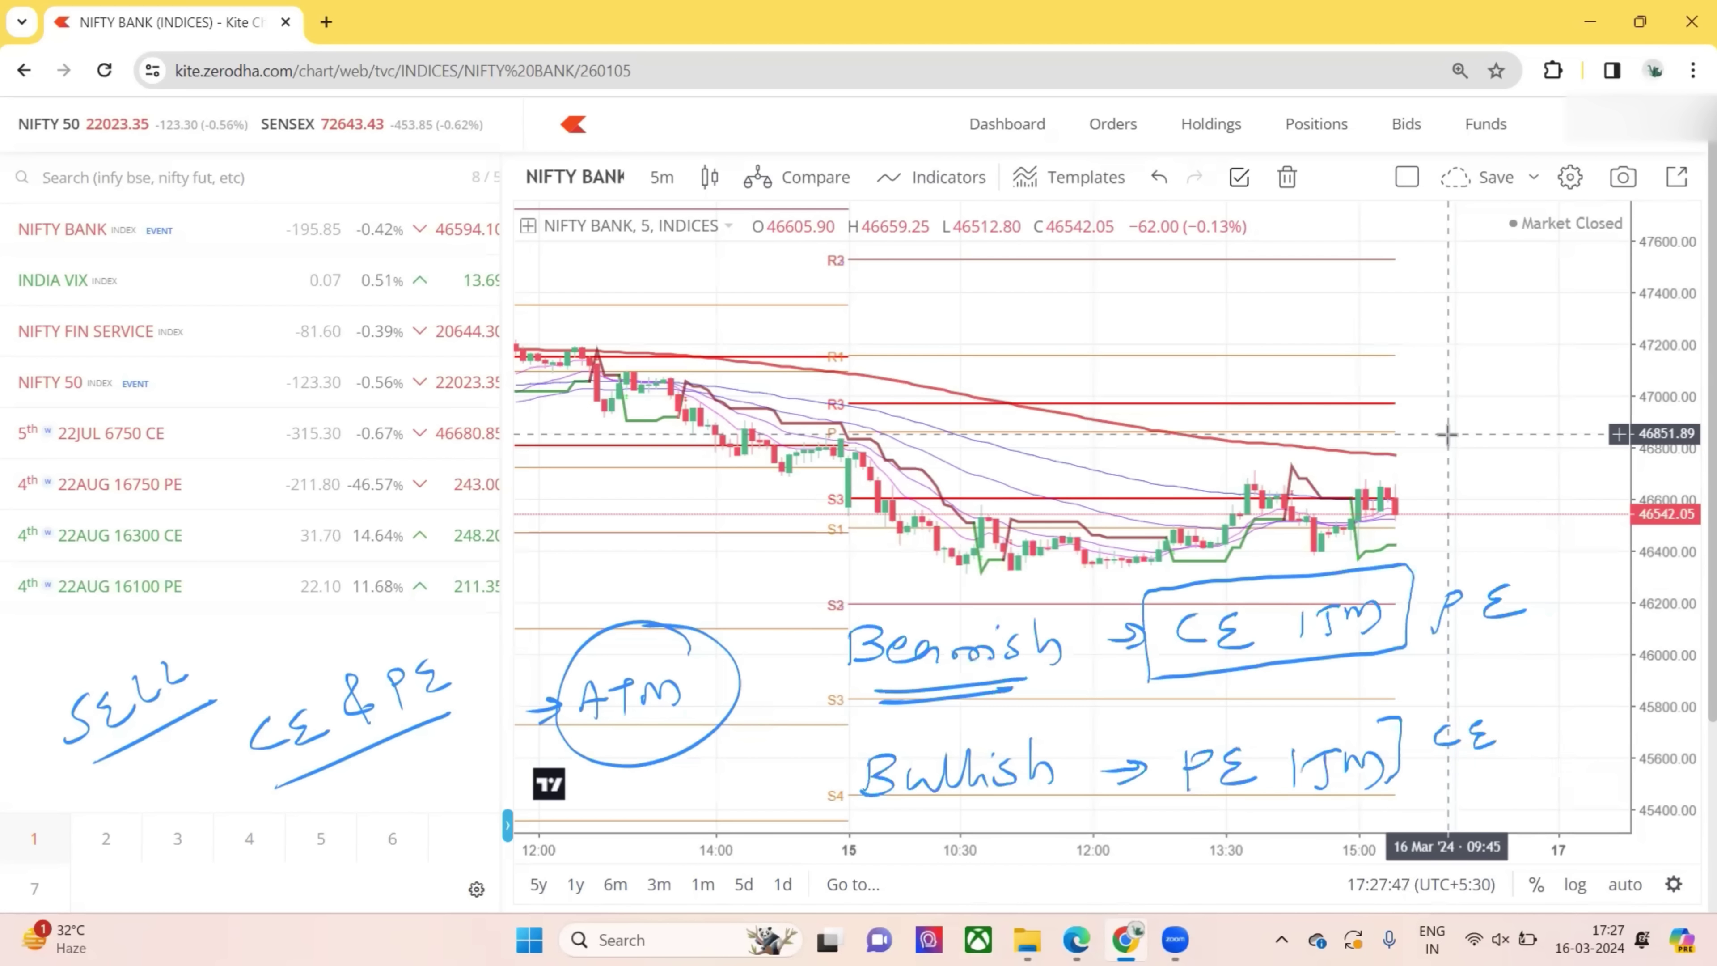
{"action": "left_click_drag", "start_coordinate": [473, 203], "coordinate": [466, 198]}
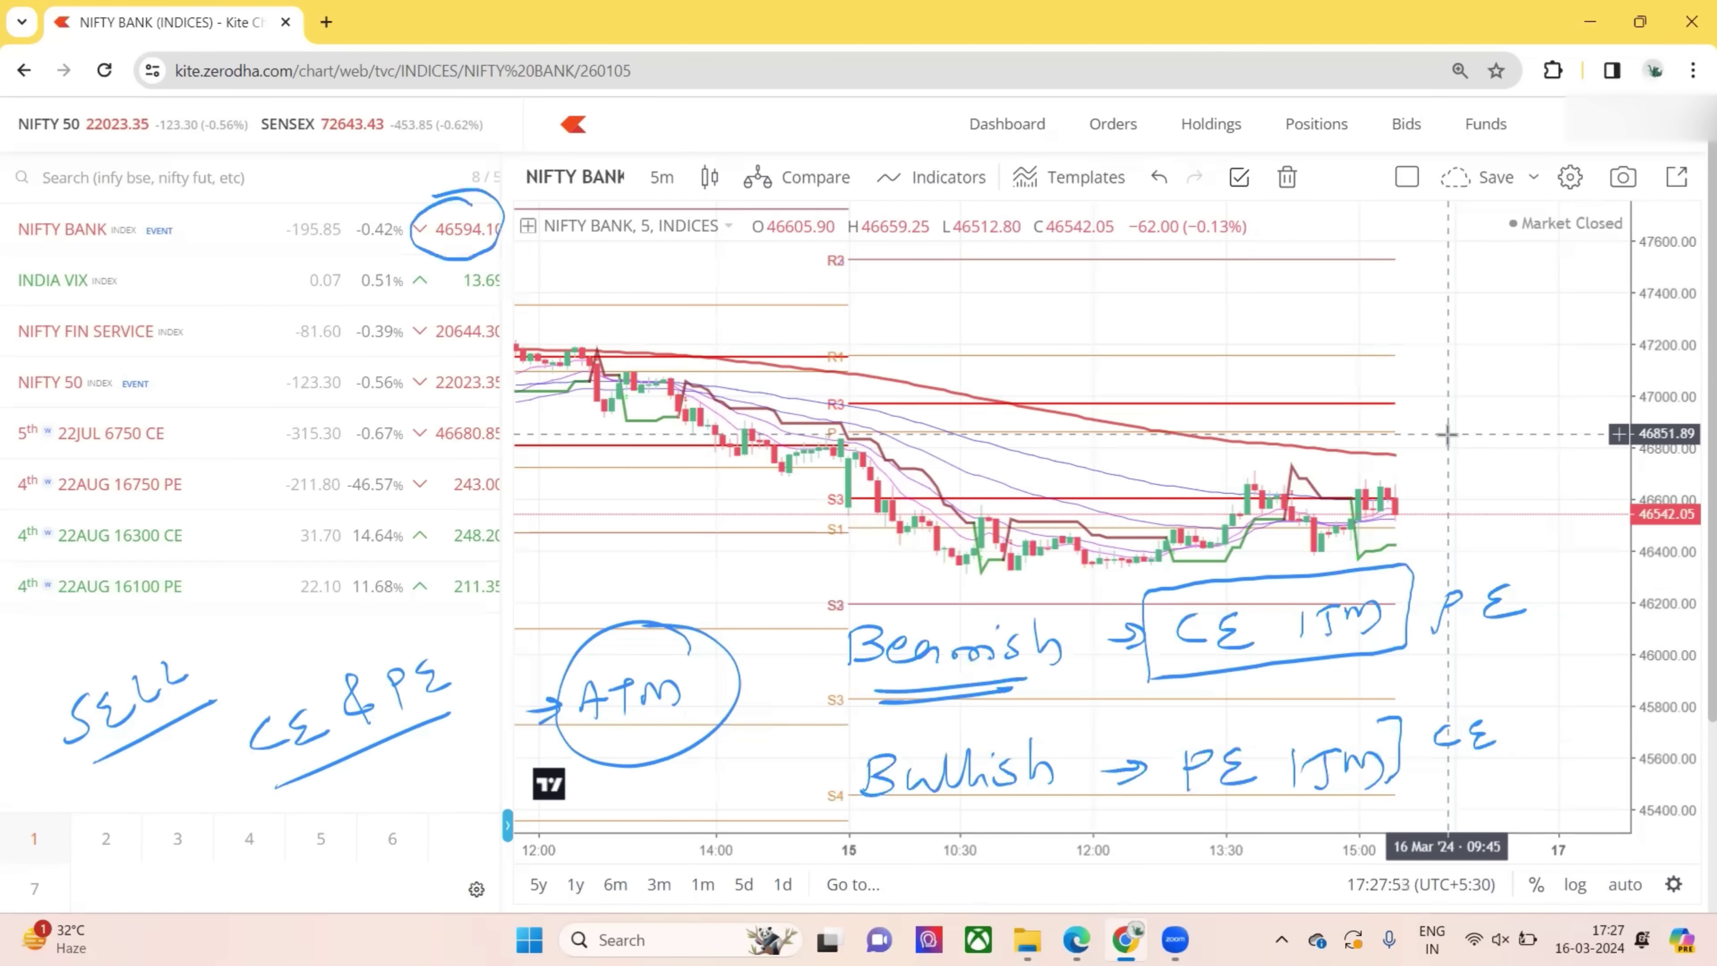
- Write ATM 46600 with an arrow to CE(-), and PE(-) beneath it
{"action": "mouse_move", "coordinate": [901, 284]}
{"action": "left_mouse_down"}
{"action": "mouse_move", "coordinate": [918, 335]}
{"action": "mouse_move", "coordinate": [1020, 278]}
{"action": "left_mouse_up"}
{"action": "mouse_move", "coordinate": [899, 353]}
{"action": "left_mouse_down"}
{"action": "mouse_move", "coordinate": [1032, 322]}
{"action": "mouse_move", "coordinate": [1022, 331]}
{"action": "left_mouse_up"}
{"action": "mouse_move", "coordinate": [761, 343]}
{"action": "left_mouse_down"}
{"action": "mouse_move", "coordinate": [777, 308]}
{"action": "mouse_move", "coordinate": [787, 342]}
{"action": "left_mouse_up"}
{"action": "mouse_move", "coordinate": [784, 319]}
{"action": "left_mouse_down"}
{"action": "mouse_move", "coordinate": [815, 310]}
{"action": "mouse_move", "coordinate": [801, 342]}
{"action": "left_mouse_up"}
{"action": "left_click_drag", "start_coordinate": [811, 335], "coordinate": [844, 308]}
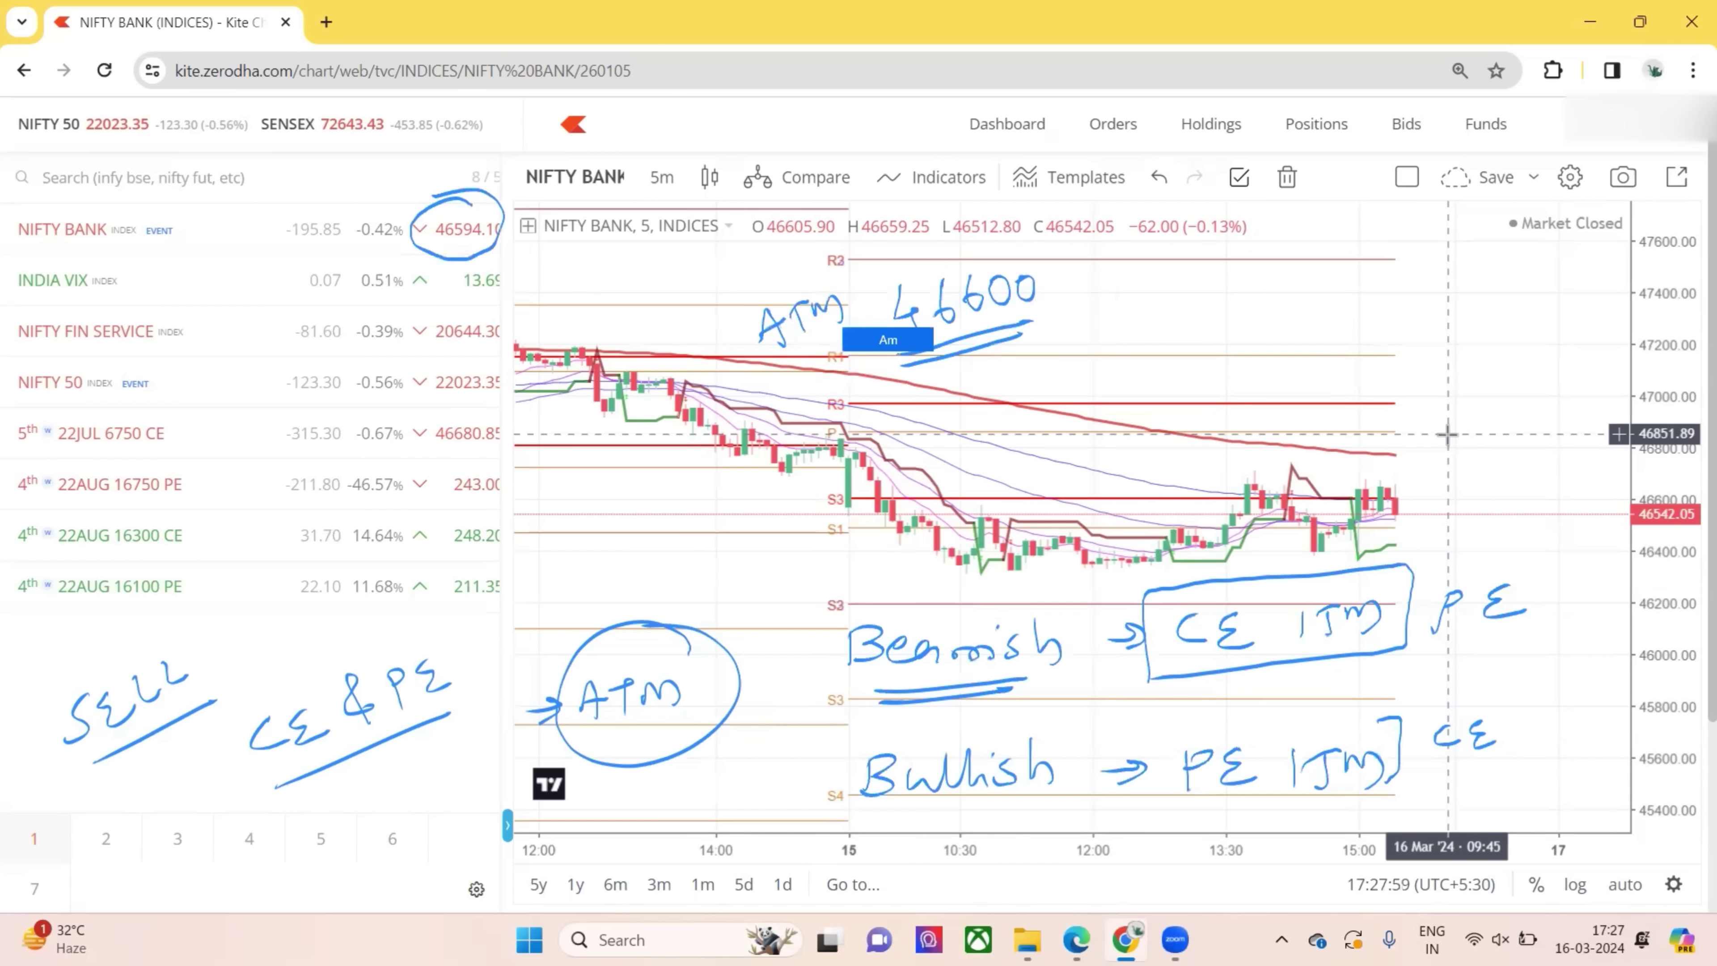
{"action": "left_click_drag", "start_coordinate": [1054, 291], "coordinate": [1207, 260]}
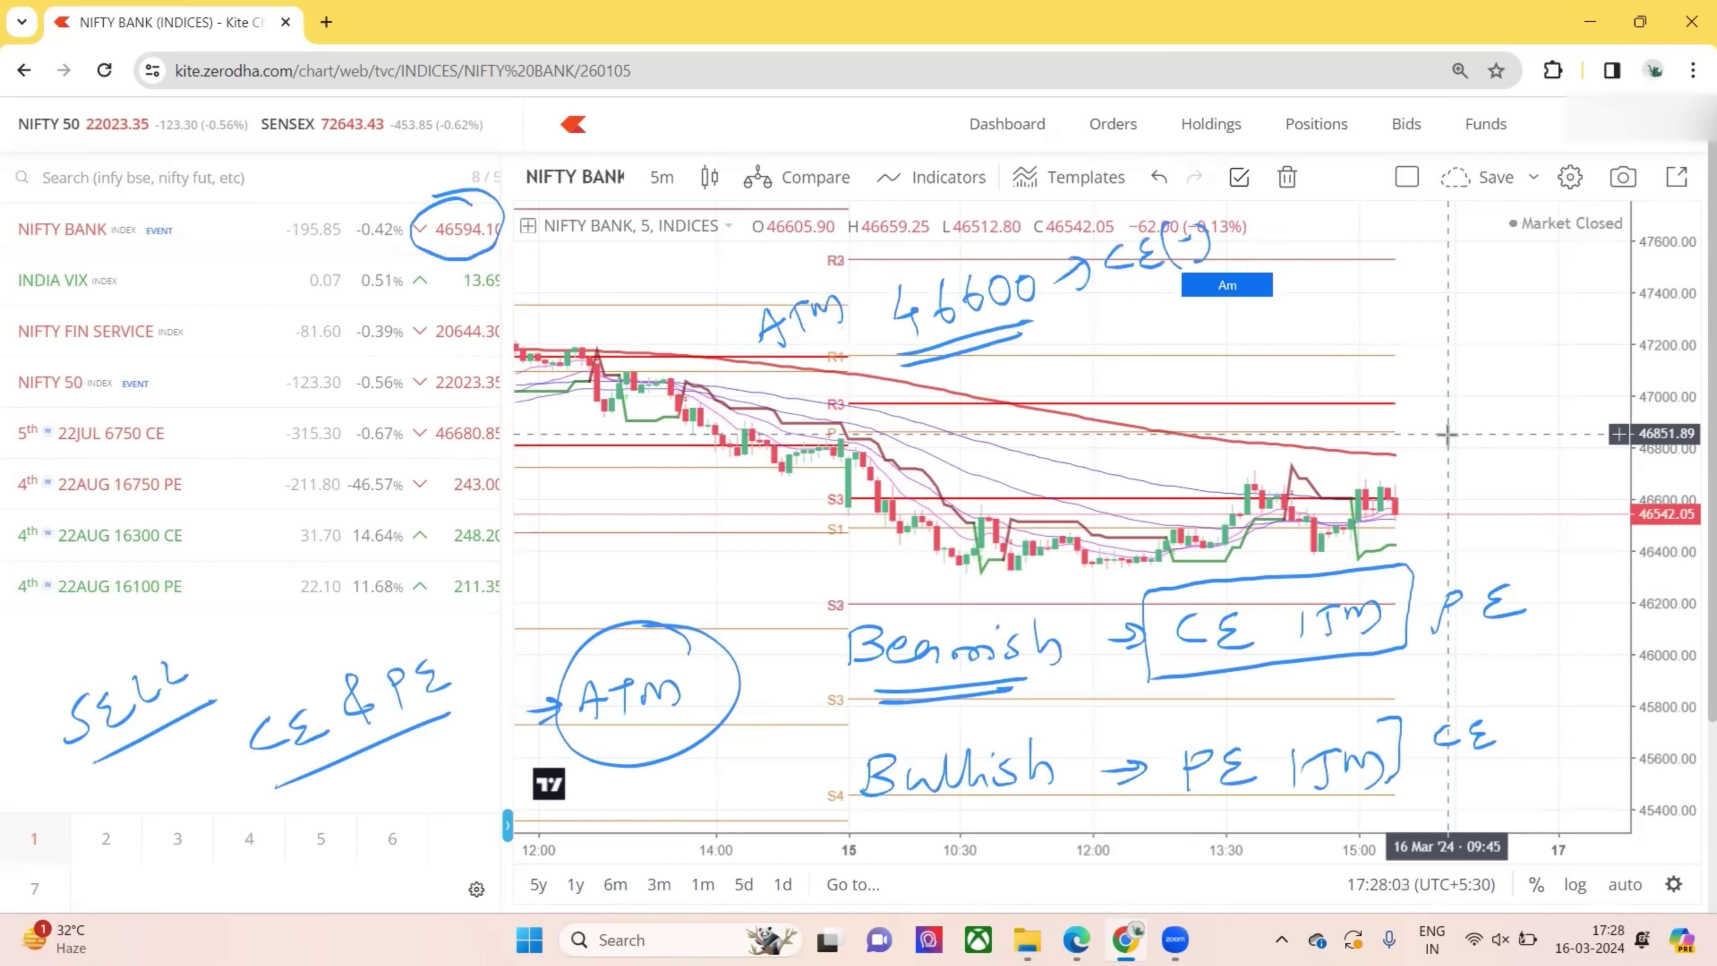
{"action": "left_click_drag", "start_coordinate": [1120, 324], "coordinate": [1119, 359]}
{"action": "left_click_drag", "start_coordinate": [1114, 323], "coordinate": [1176, 344]}
{"action": "left_click_drag", "start_coordinate": [1187, 311], "coordinate": [1214, 342]}
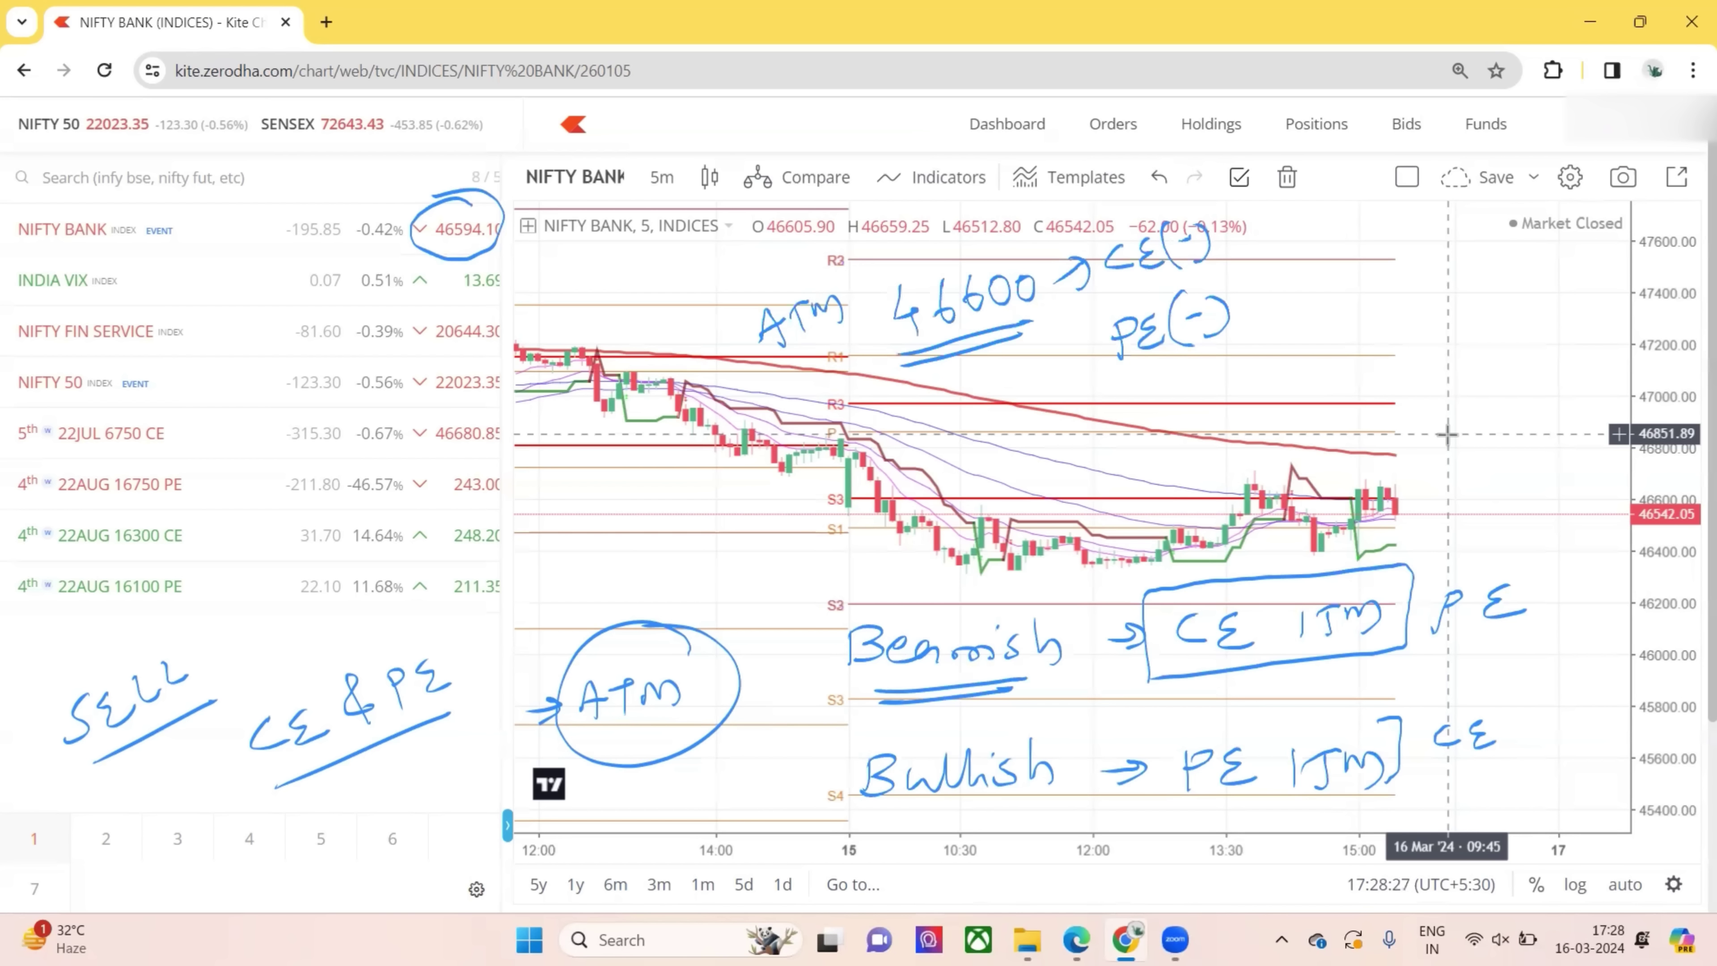
- Add a small arrow above the CE ITM box and write 46400 CE&PE at top right
{"action": "left_click_drag", "start_coordinate": [1270, 533], "coordinate": [1266, 563]}
{"action": "left_click", "coordinate": [1277, 570]}
{"action": "type", "text": "Am"}
{"action": "mouse_move", "coordinate": [1416, 288]}
{"action": "left_mouse_down"}
{"action": "mouse_move", "coordinate": [1436, 322]}
{"action": "mouse_move", "coordinate": [1535, 278]}
{"action": "left_mouse_up"}
{"action": "mouse_move", "coordinate": [1418, 336]}
{"action": "left_mouse_down"}
{"action": "mouse_move", "coordinate": [1552, 311]}
{"action": "mouse_move", "coordinate": [1641, 251]}
{"action": "mouse_move", "coordinate": [1660, 267]}
{"action": "left_mouse_up"}
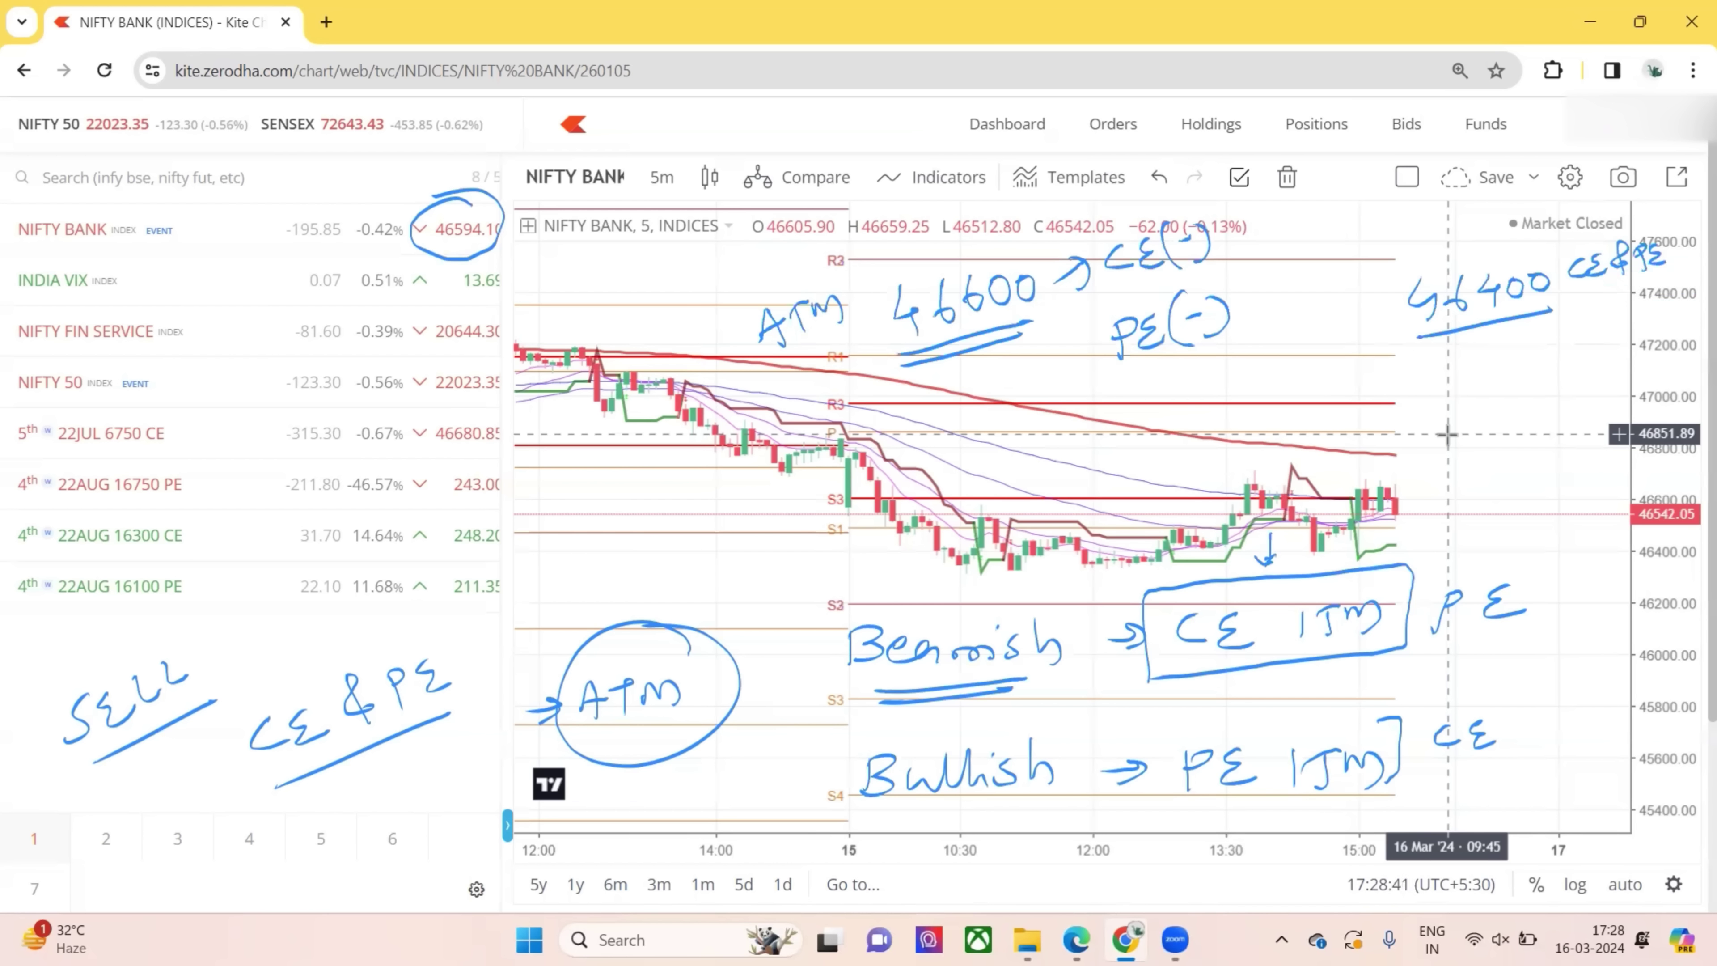
- Write 46800 CE&PE under 46400 and bracket both hedge strikes with an arrow
{"action": "mouse_move", "coordinate": [1446, 380]}
{"action": "left_mouse_down"}
{"action": "mouse_move", "coordinate": [1454, 414]}
{"action": "mouse_move", "coordinate": [1694, 328]}
{"action": "left_mouse_up"}
{"action": "left_click_drag", "start_coordinate": [1561, 438], "coordinate": [1426, 247]}
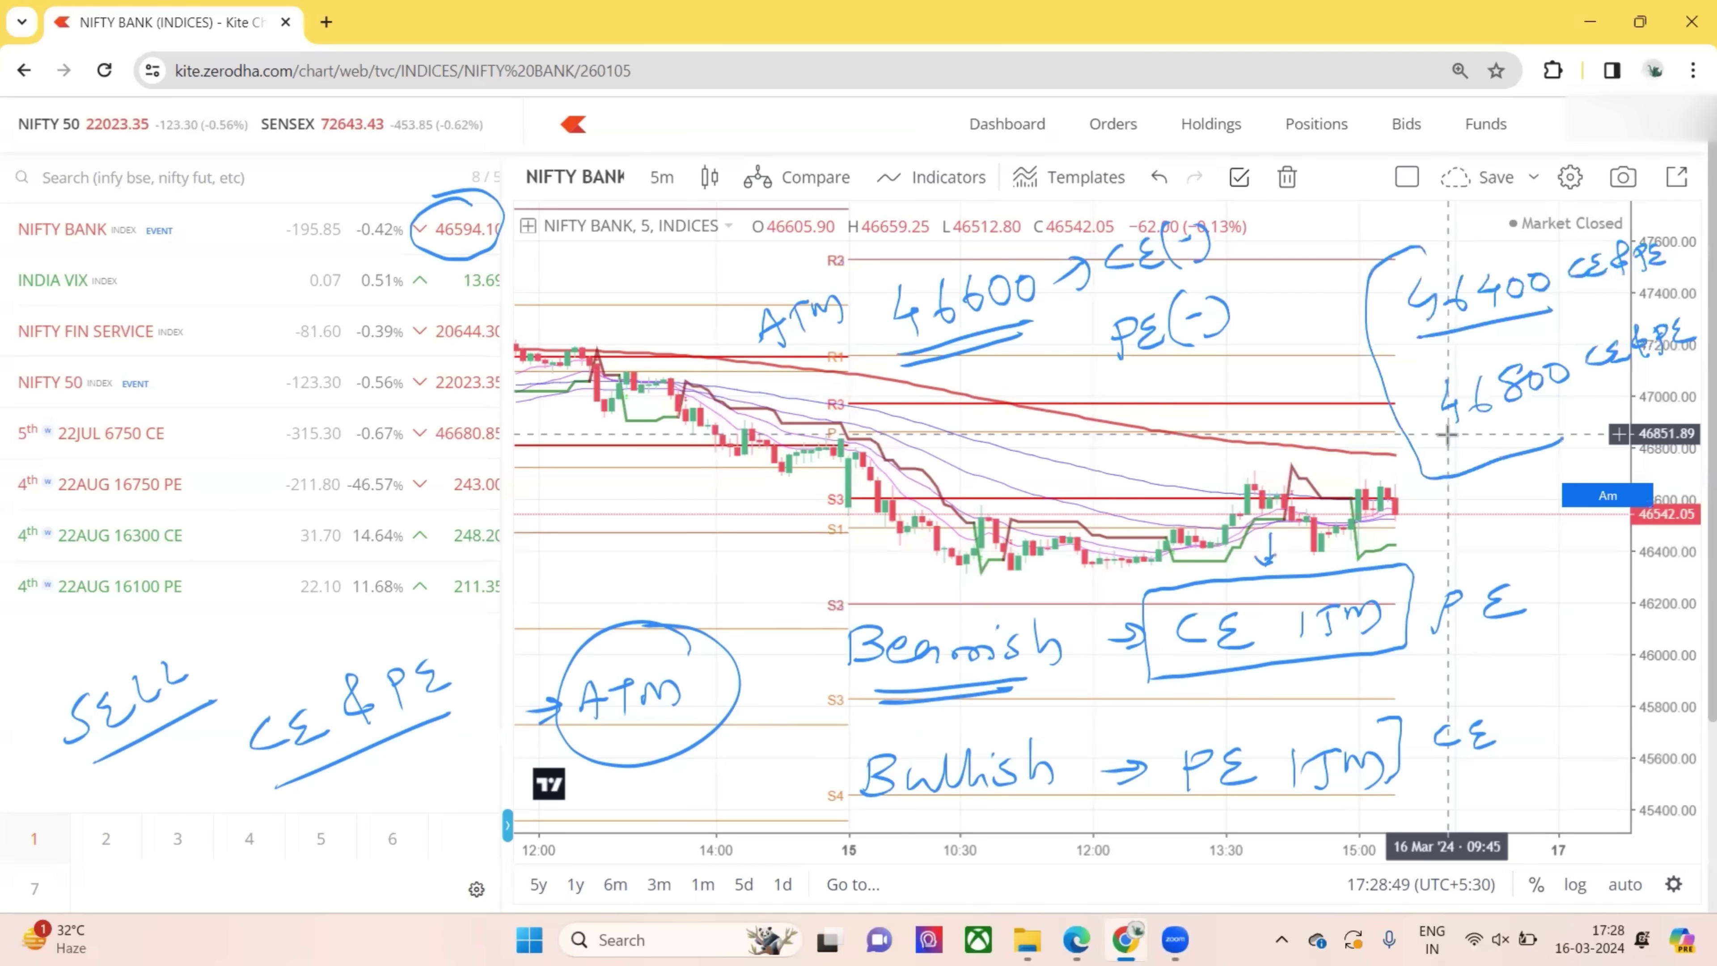
{"action": "left_click_drag", "start_coordinate": [1317, 388], "coordinate": [1354, 373]}
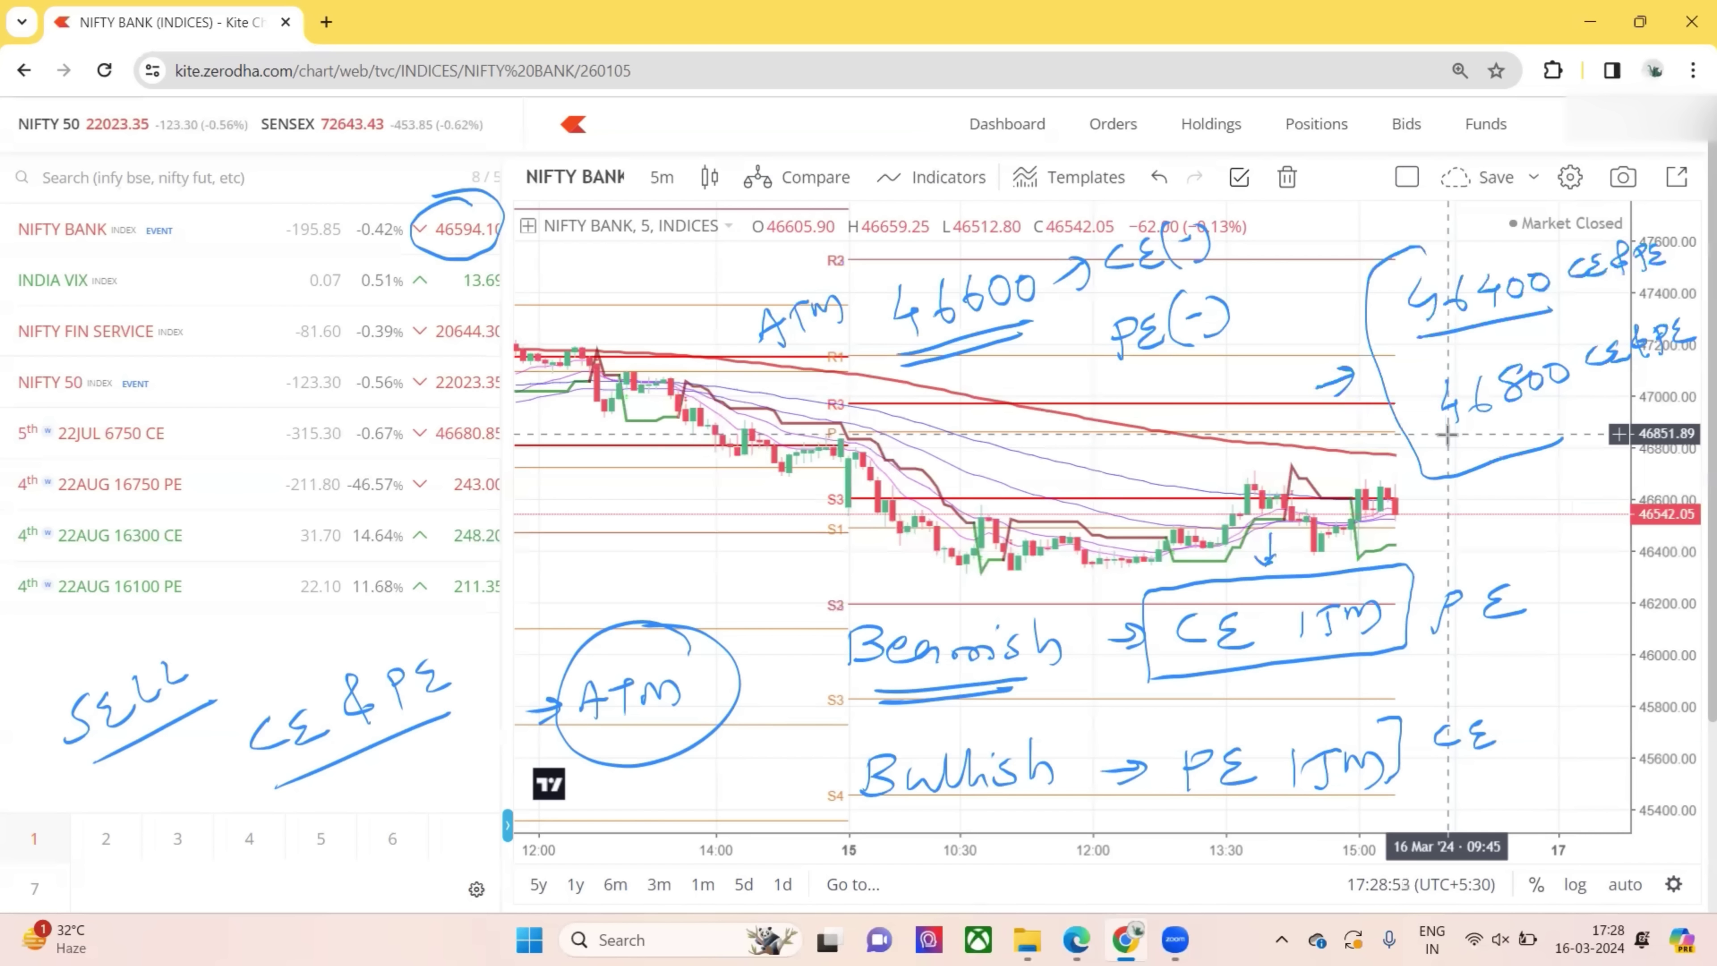
- Draw arrows pointing at the PE and CE notes and loop the ATM 46600 notes
{"action": "mouse_move", "coordinate": [1524, 646]}
{"action": "left_mouse_down"}
{"action": "mouse_move", "coordinate": [1489, 654]}
{"action": "mouse_move", "coordinate": [1525, 659]}
{"action": "left_mouse_up"}
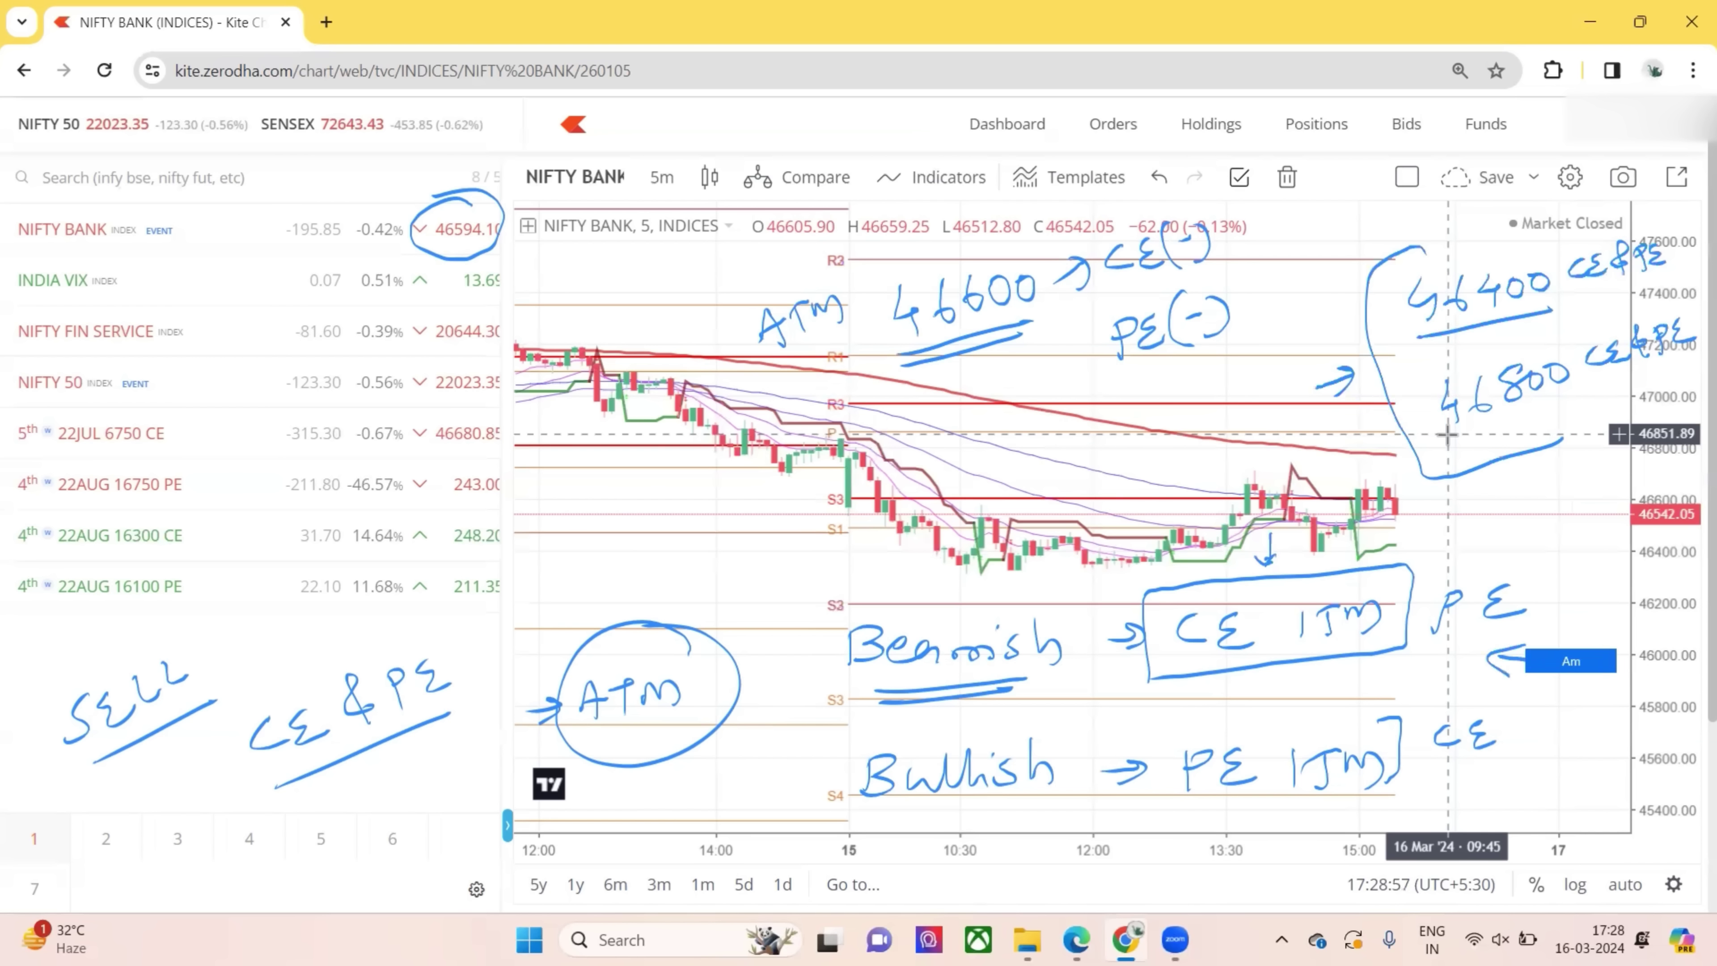
{"action": "left_click_drag", "start_coordinate": [1545, 768], "coordinate": [1542, 787]}
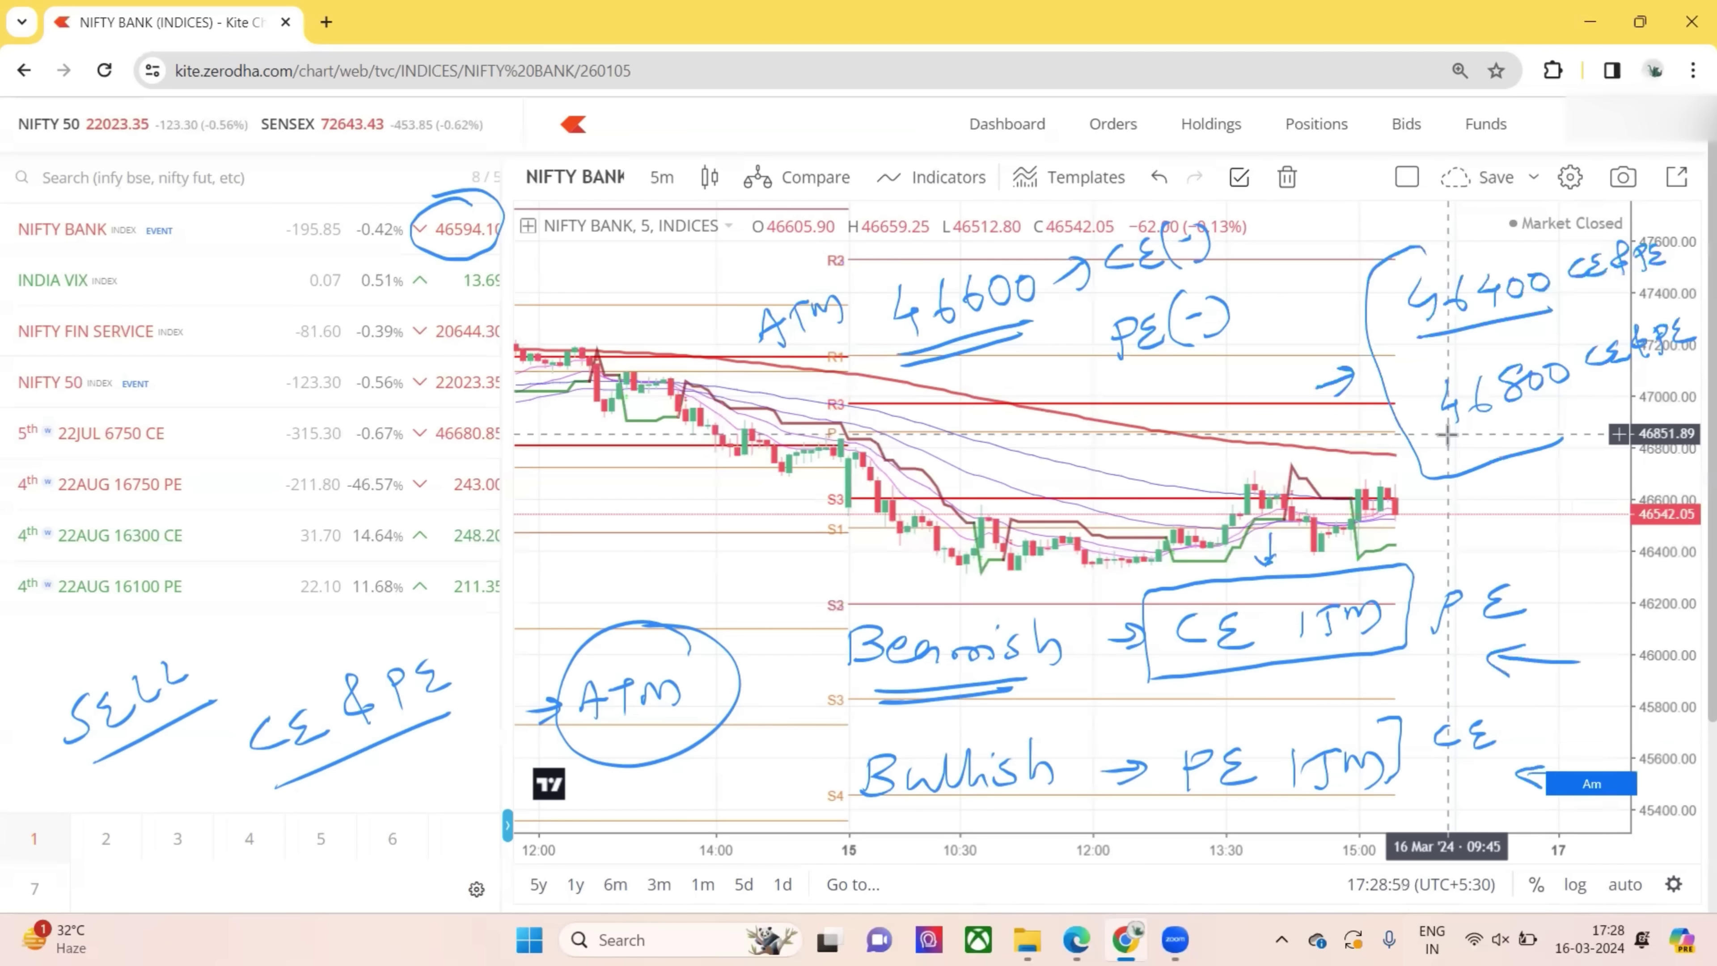
{"action": "left_click_drag", "start_coordinate": [1521, 773], "coordinate": [1606, 772]}
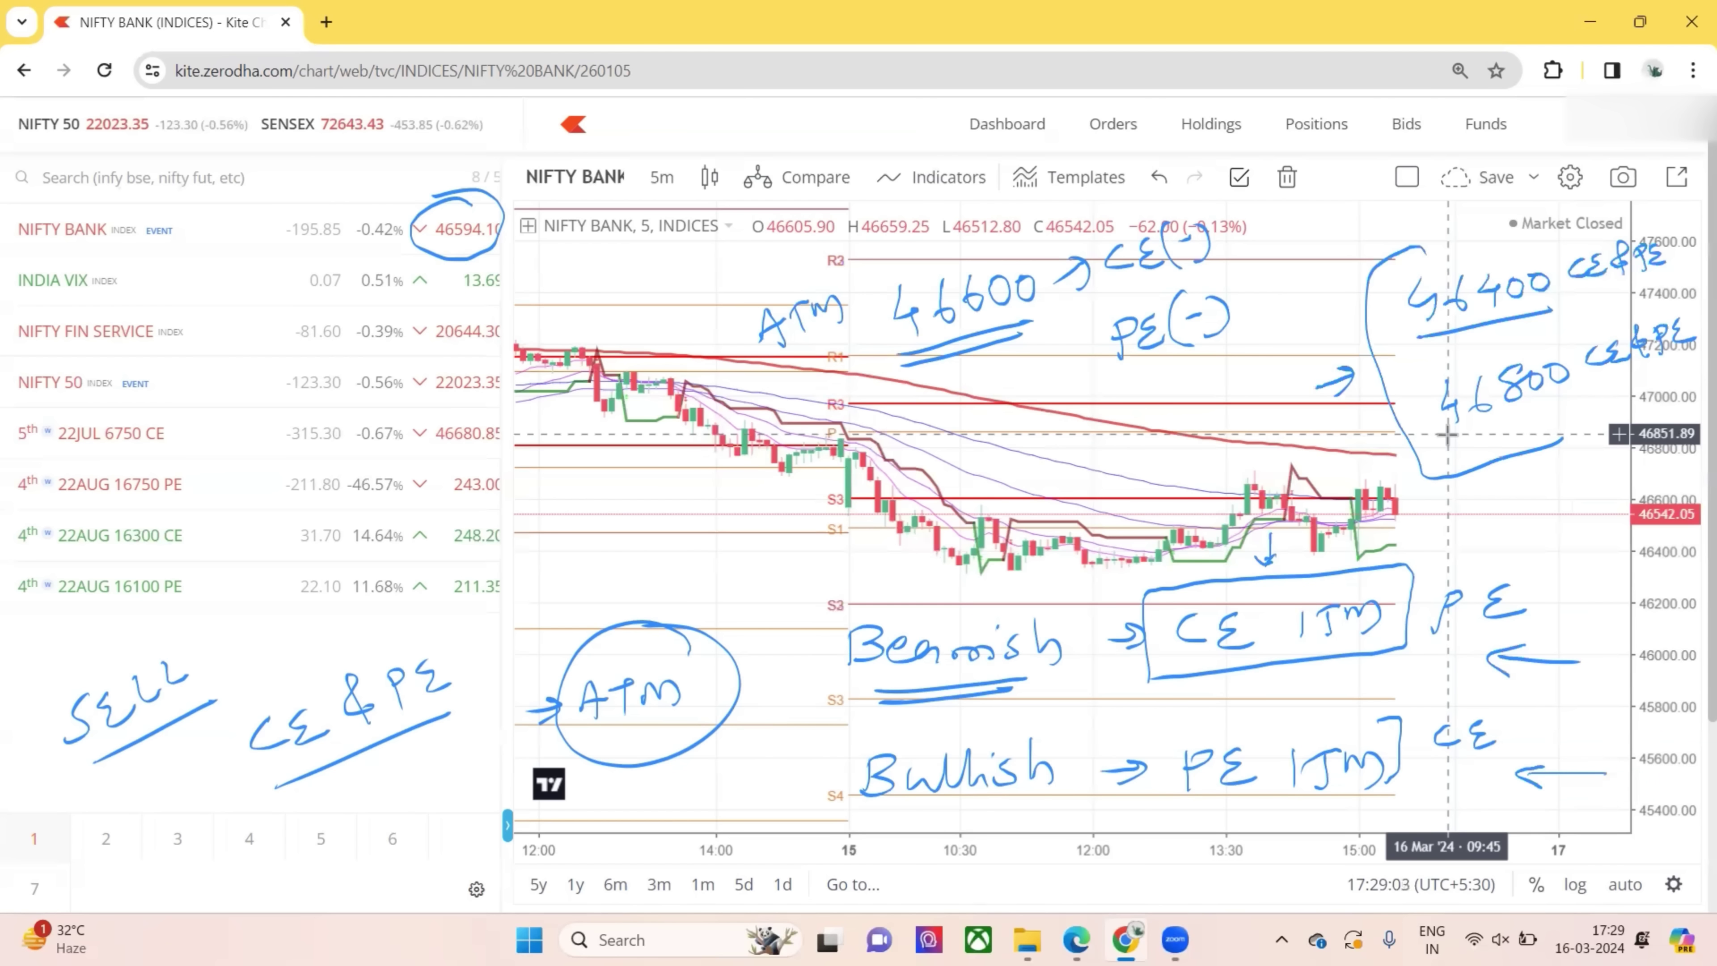
{"action": "left_click_drag", "start_coordinate": [708, 263], "coordinate": [713, 277]}
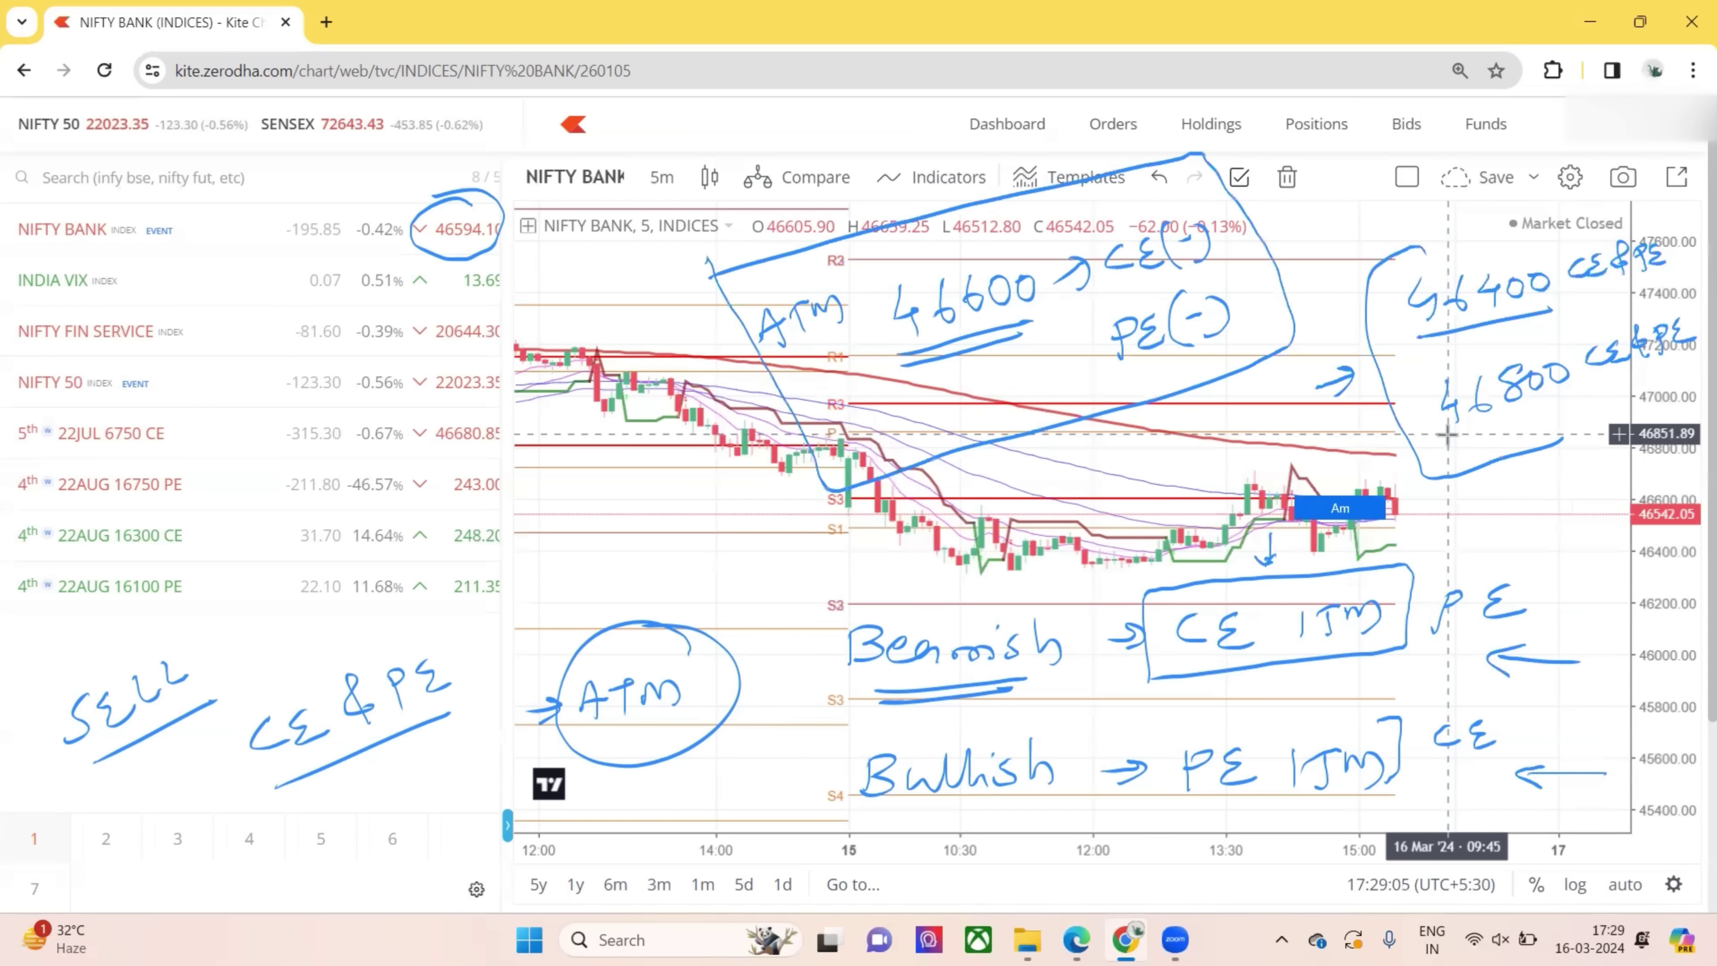
{"action": "left_click_drag", "start_coordinate": [521, 504], "coordinate": [696, 446]}
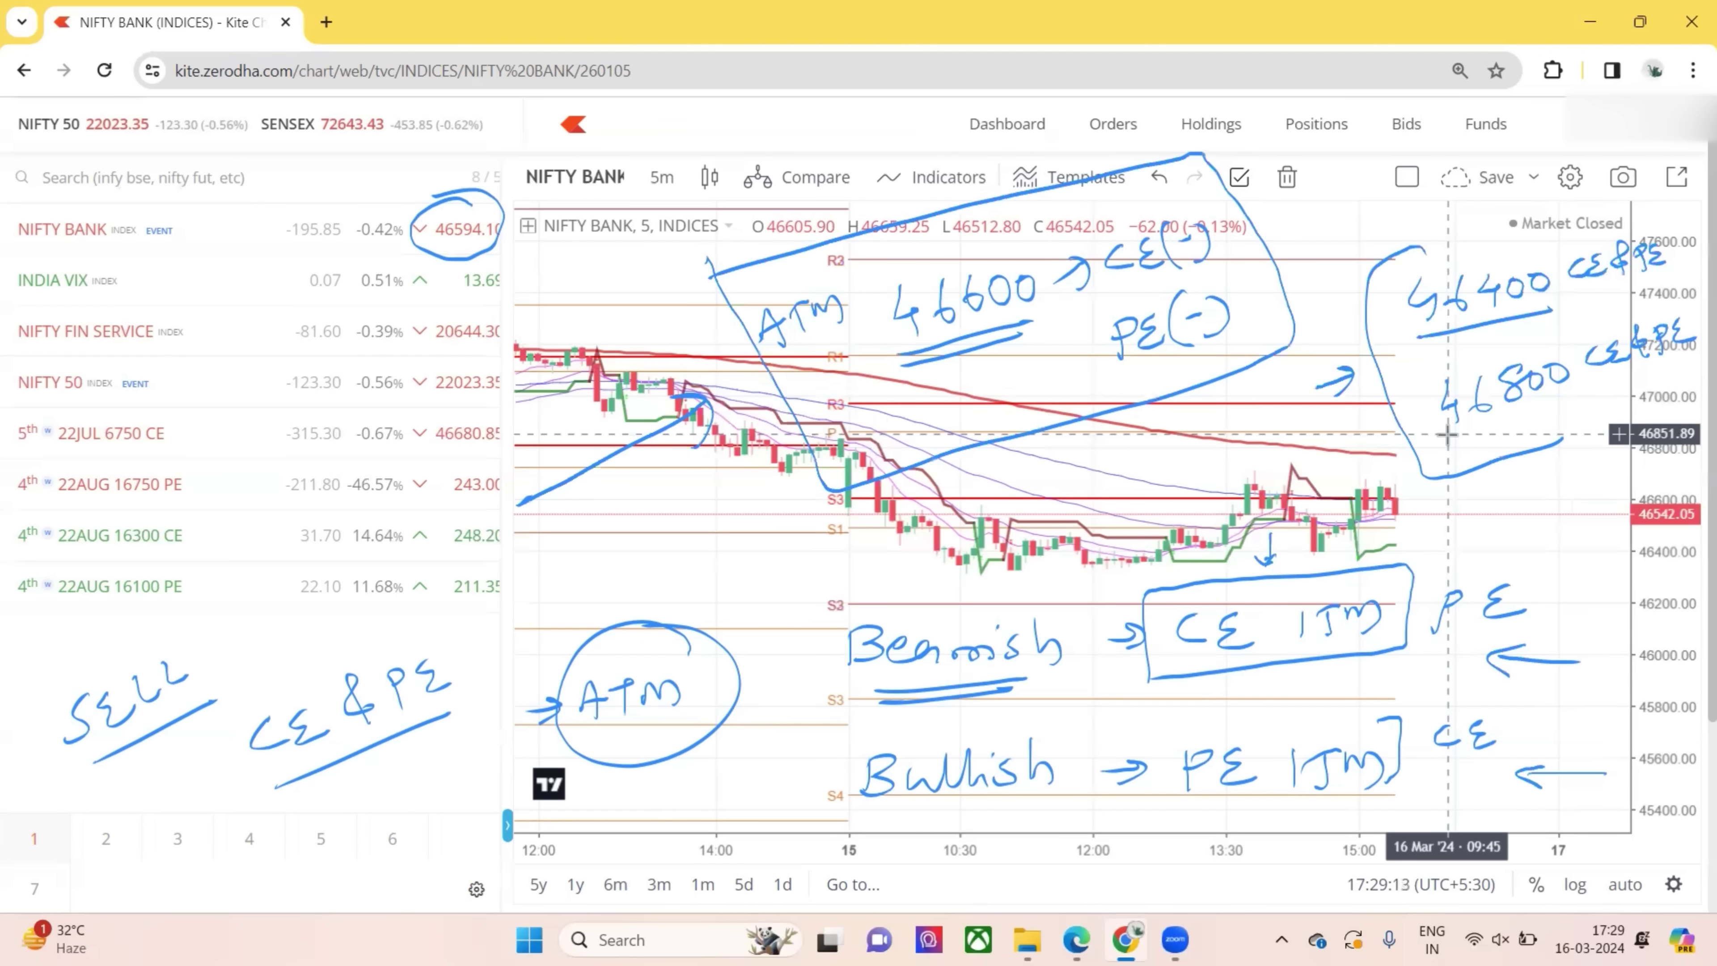
- Clear the pen notes and add BANKNIFTY APR 46600 CE and PE to the watchlist
{"action": "key", "text": "Escape"}
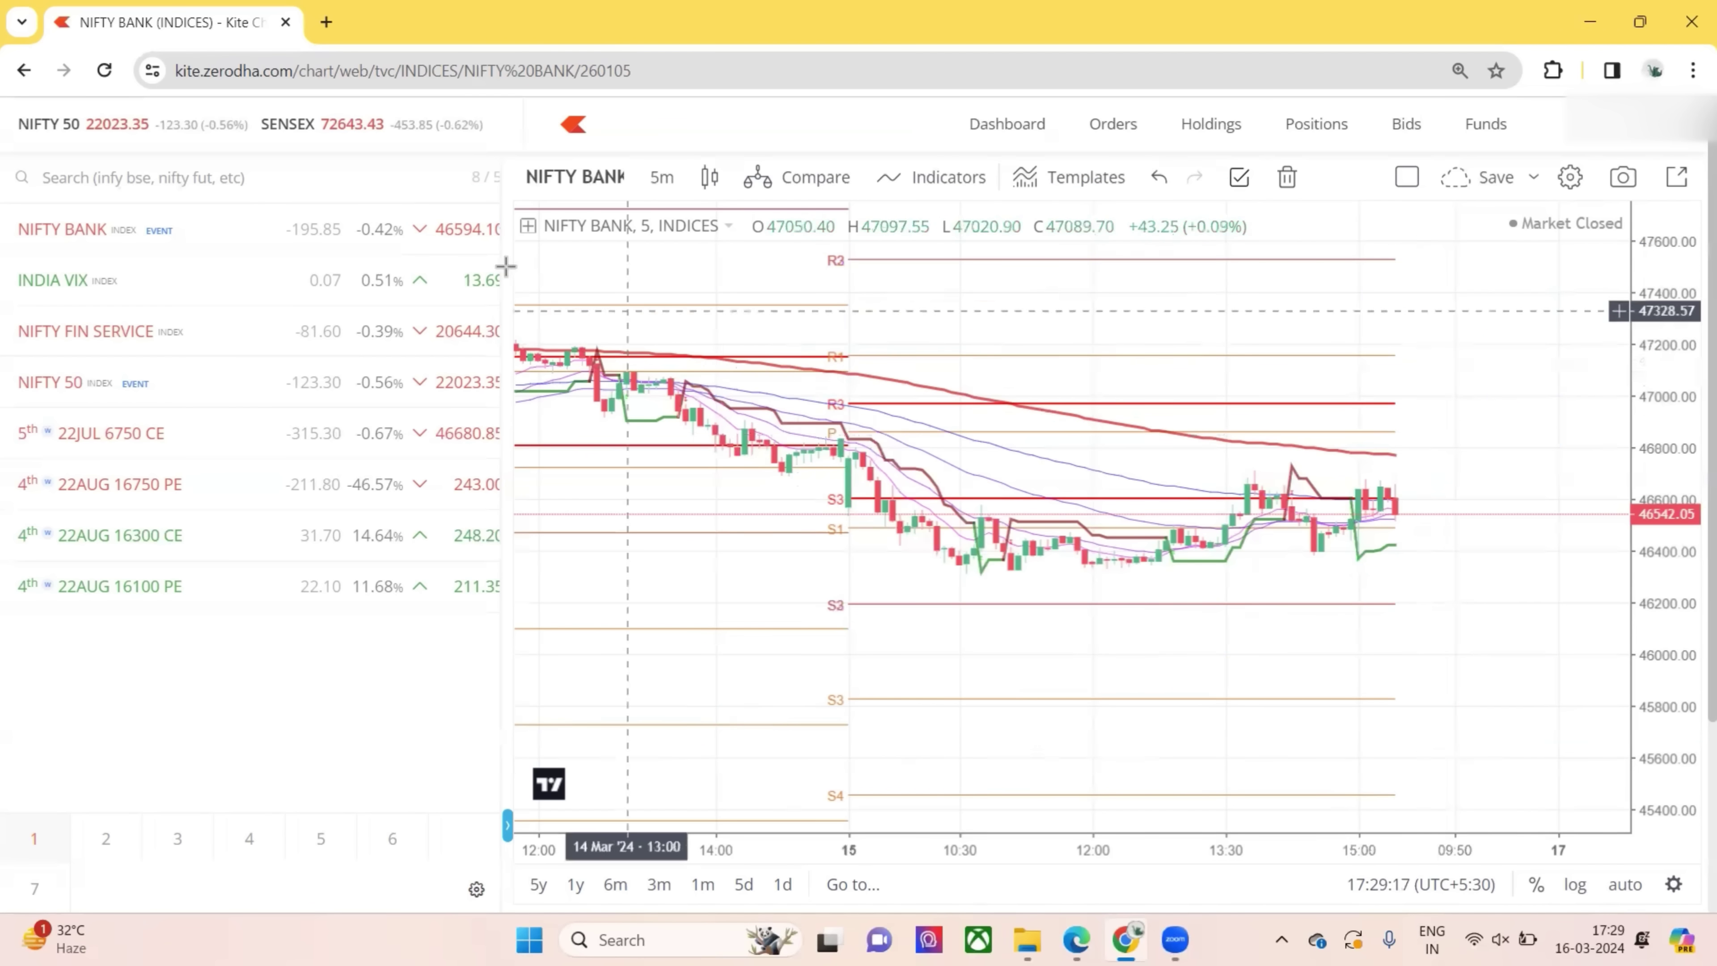
{"action": "mouse_move", "coordinate": [254, 240]}
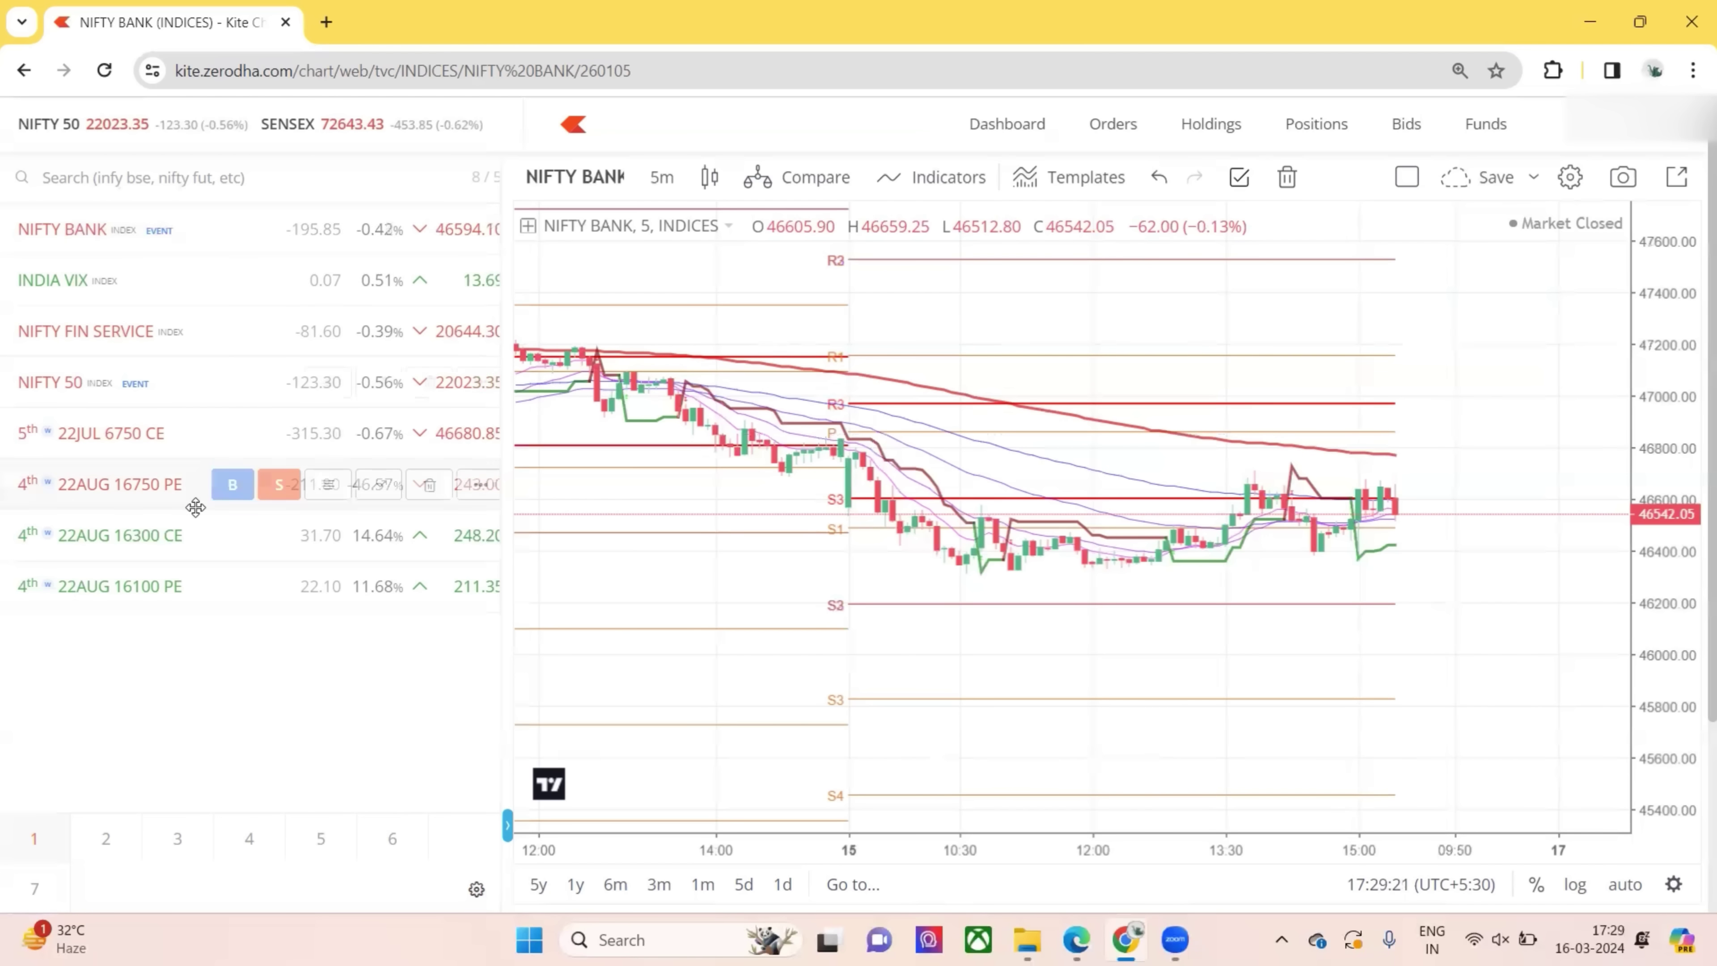
{"action": "mouse_move", "coordinate": [365, 539]}
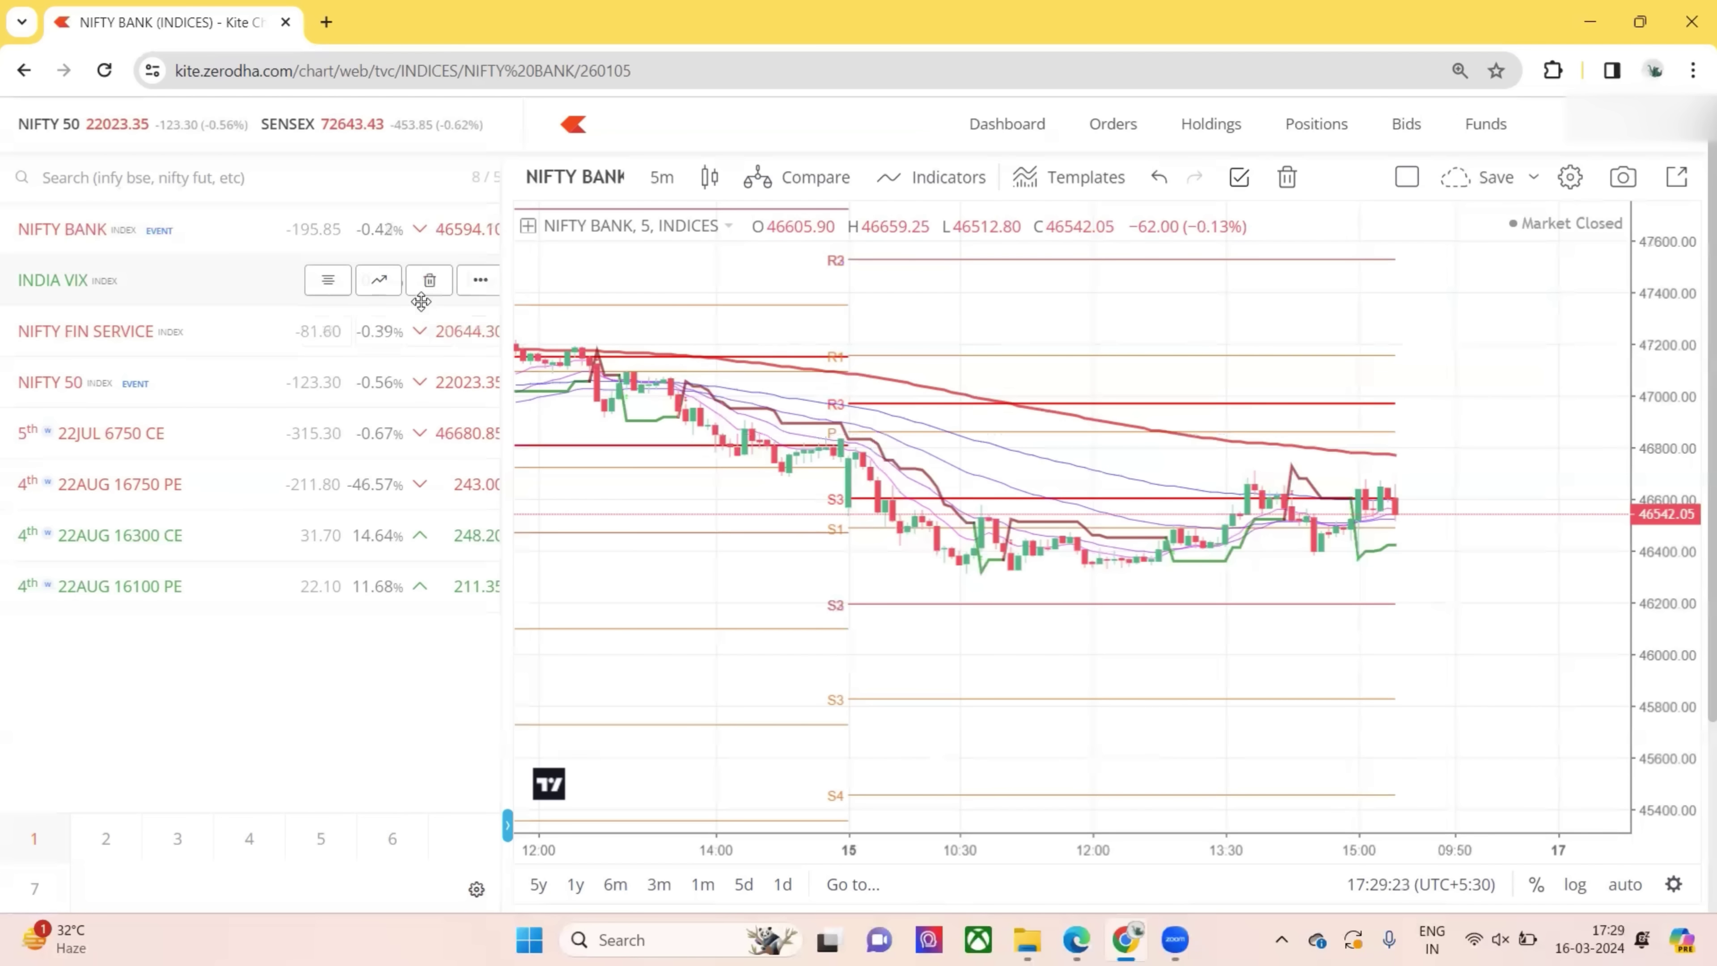
{"action": "left_click", "coordinate": [144, 178]}
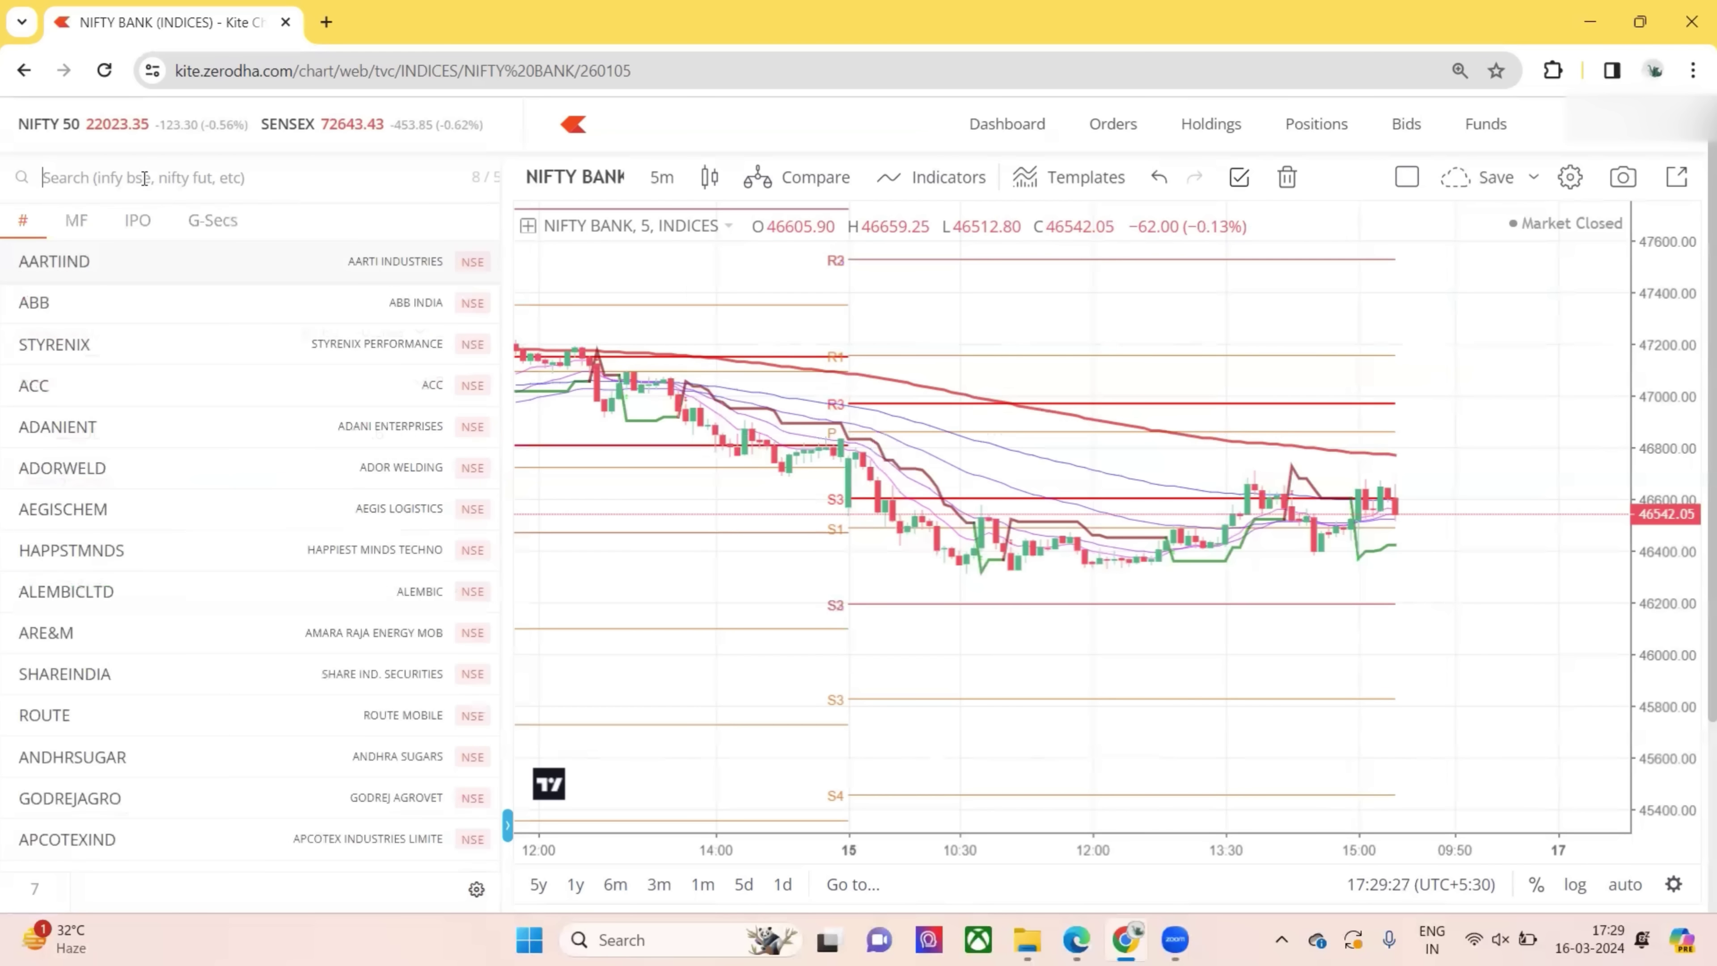
{"action": "type", "text": "46600"}
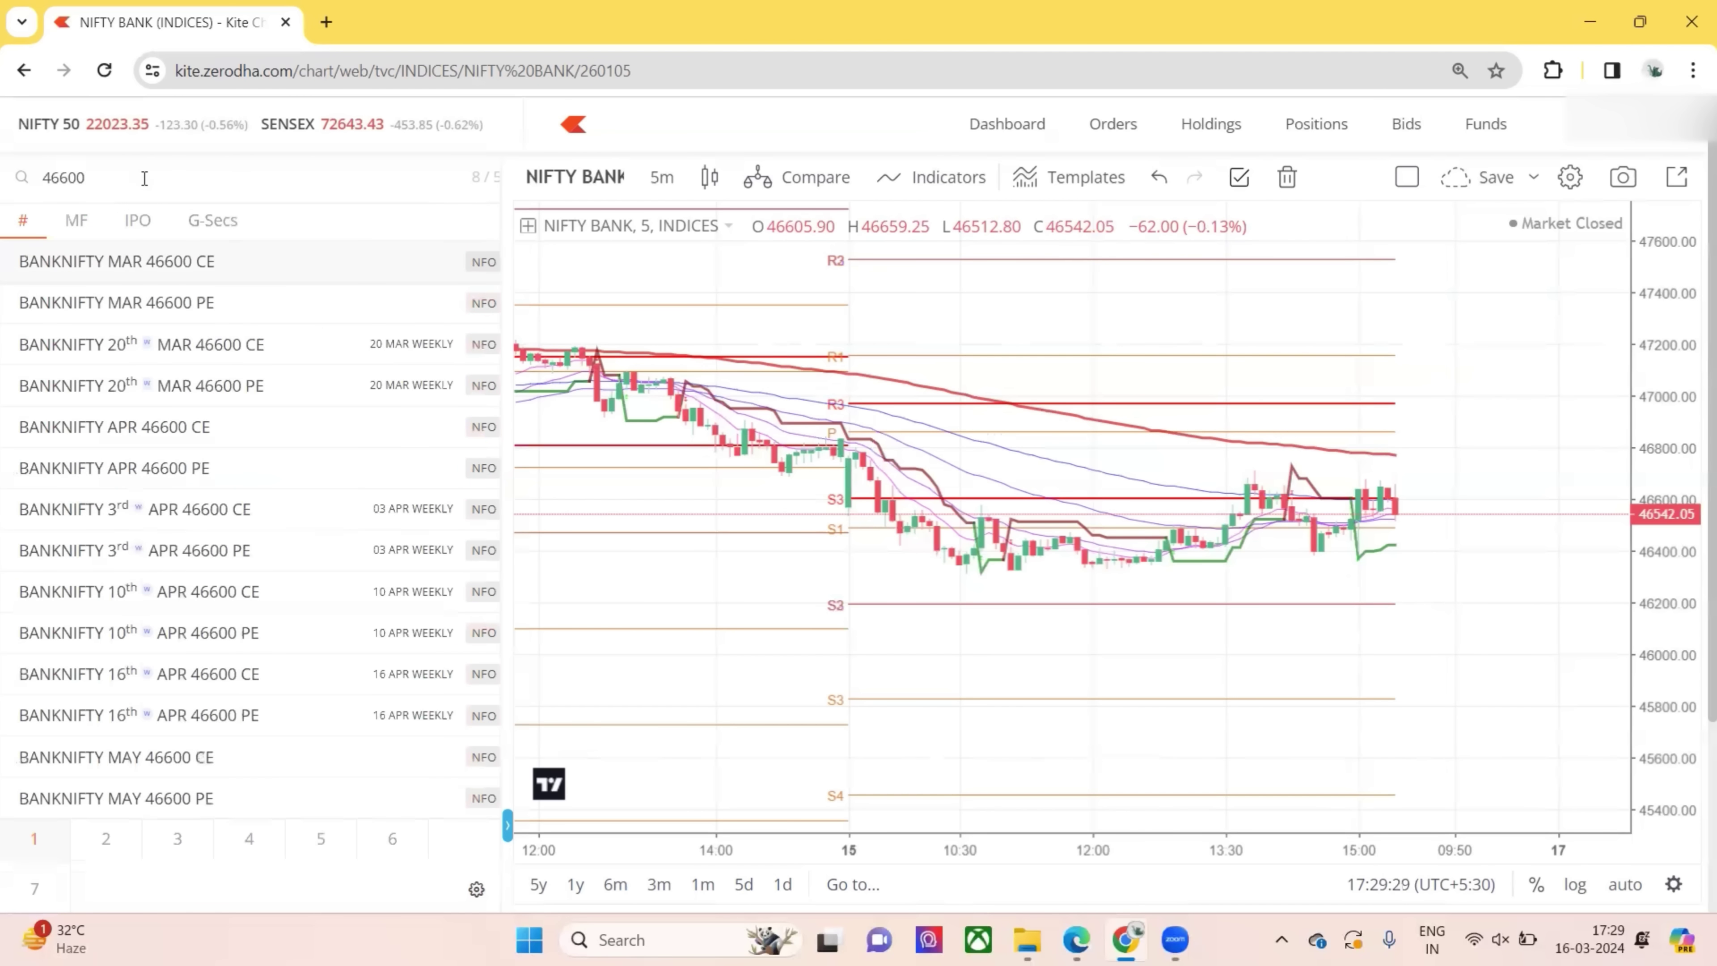
{"action": "mouse_move", "coordinate": [173, 433]}
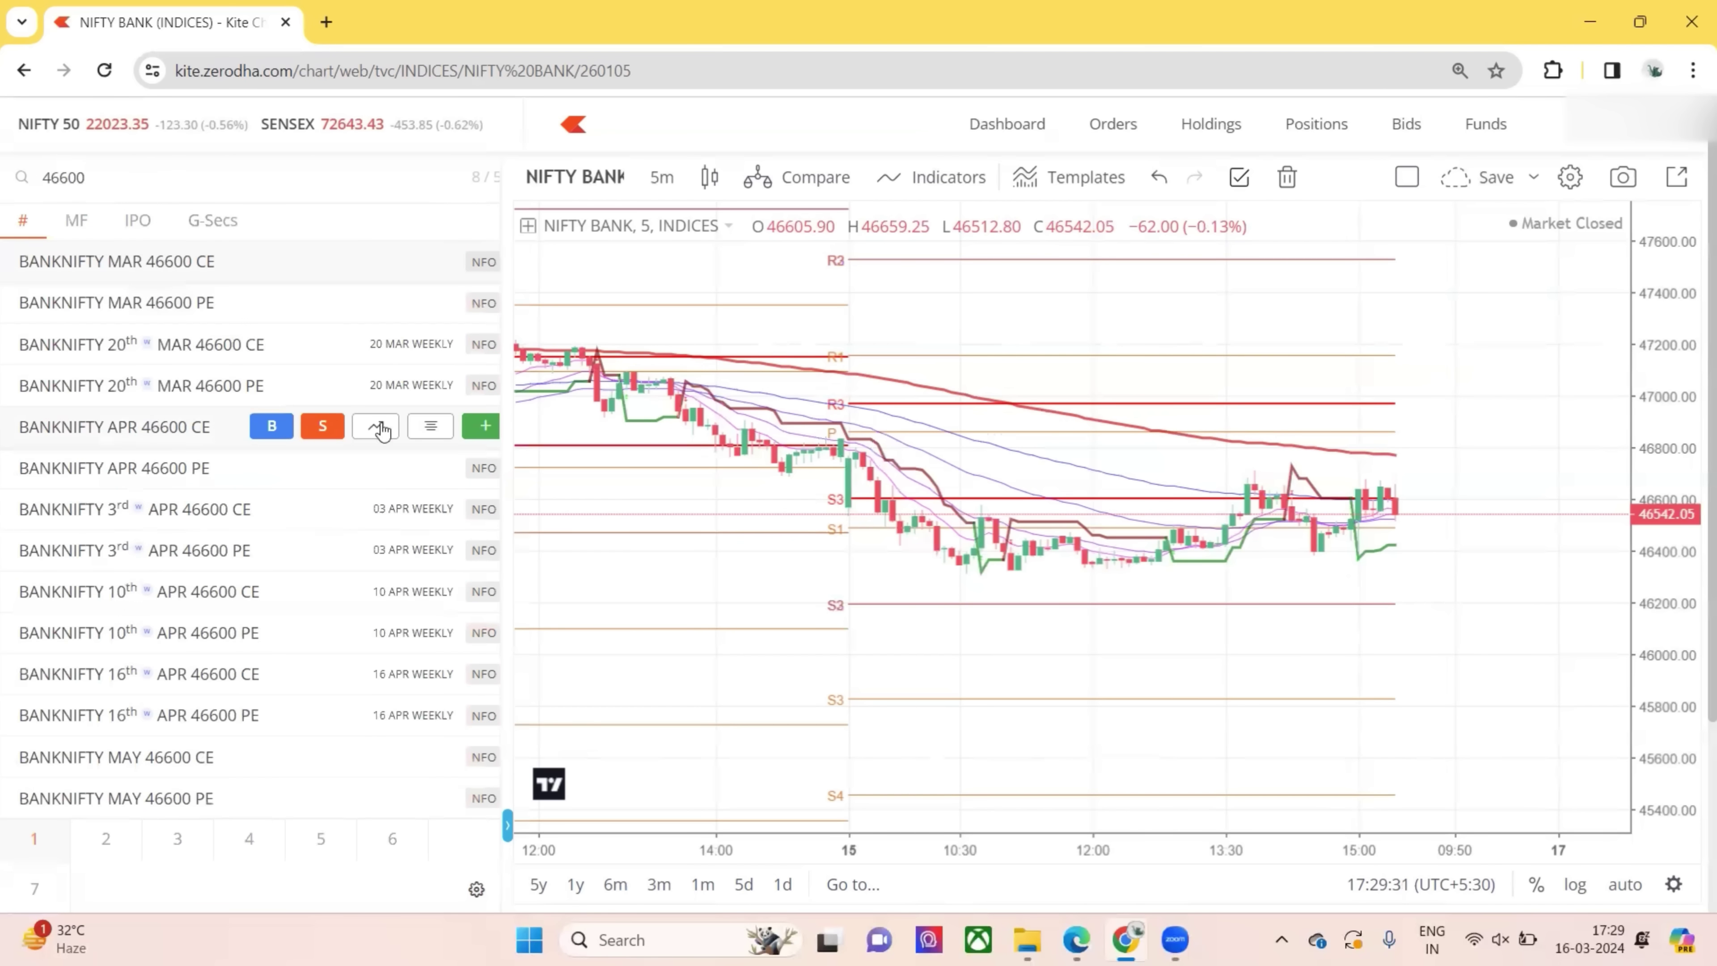
{"action": "left_click", "coordinate": [483, 426]}
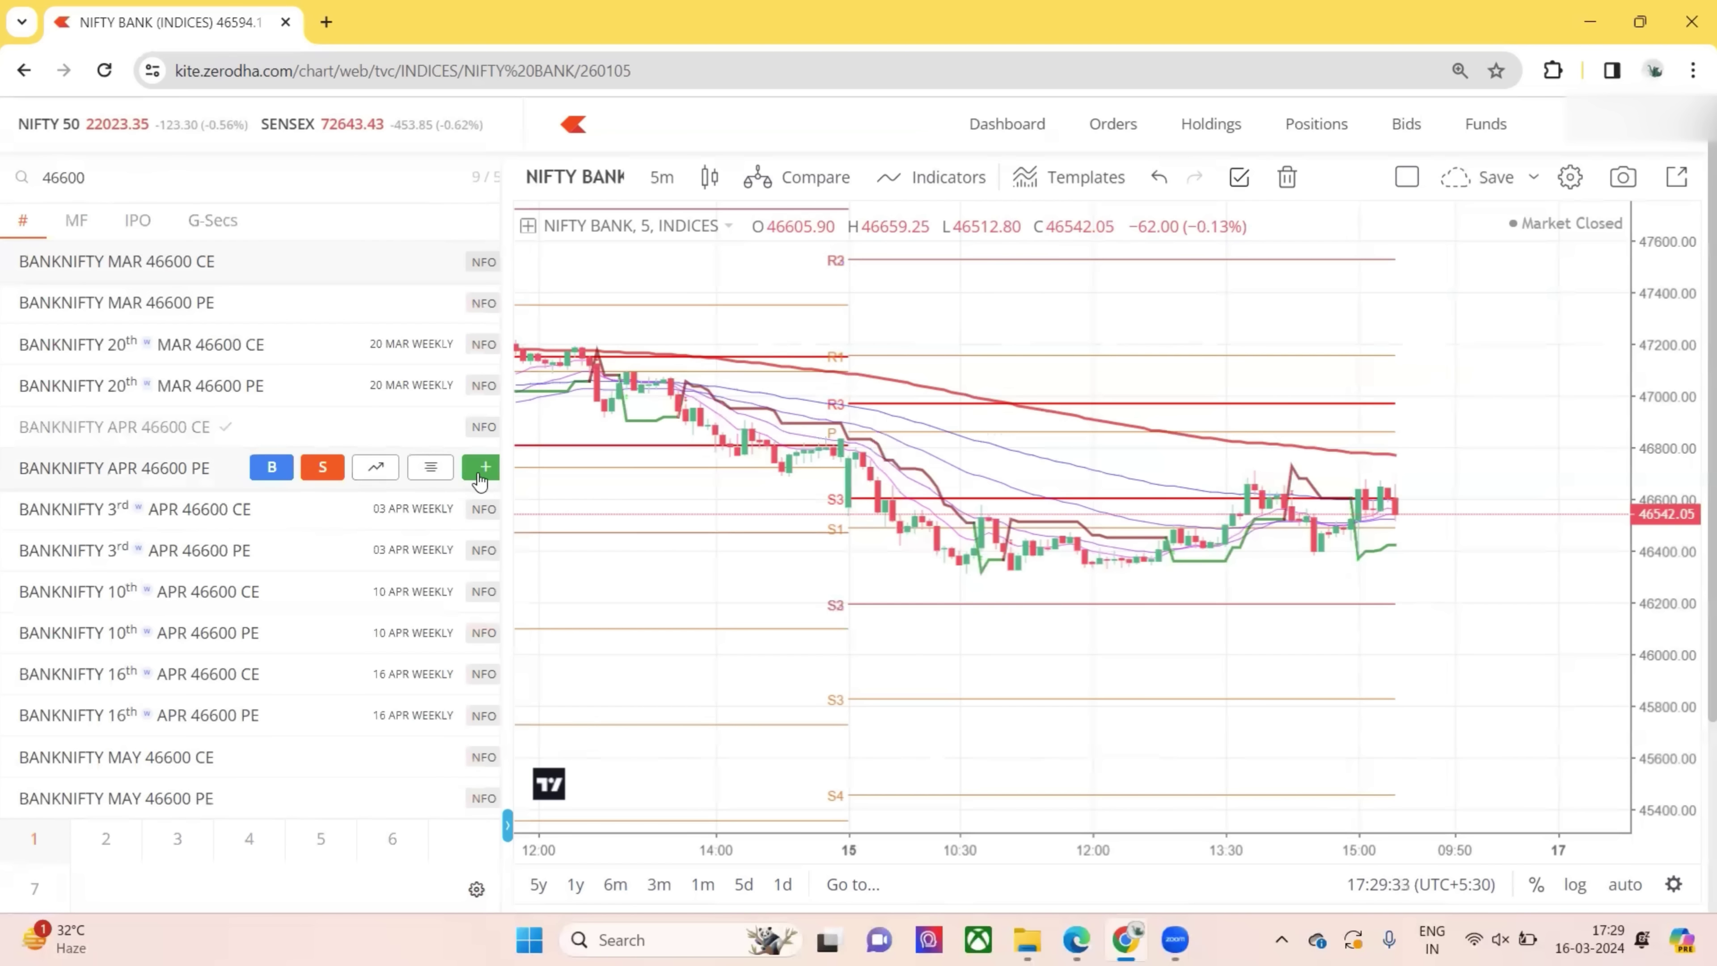
{"action": "left_click", "coordinate": [480, 470]}
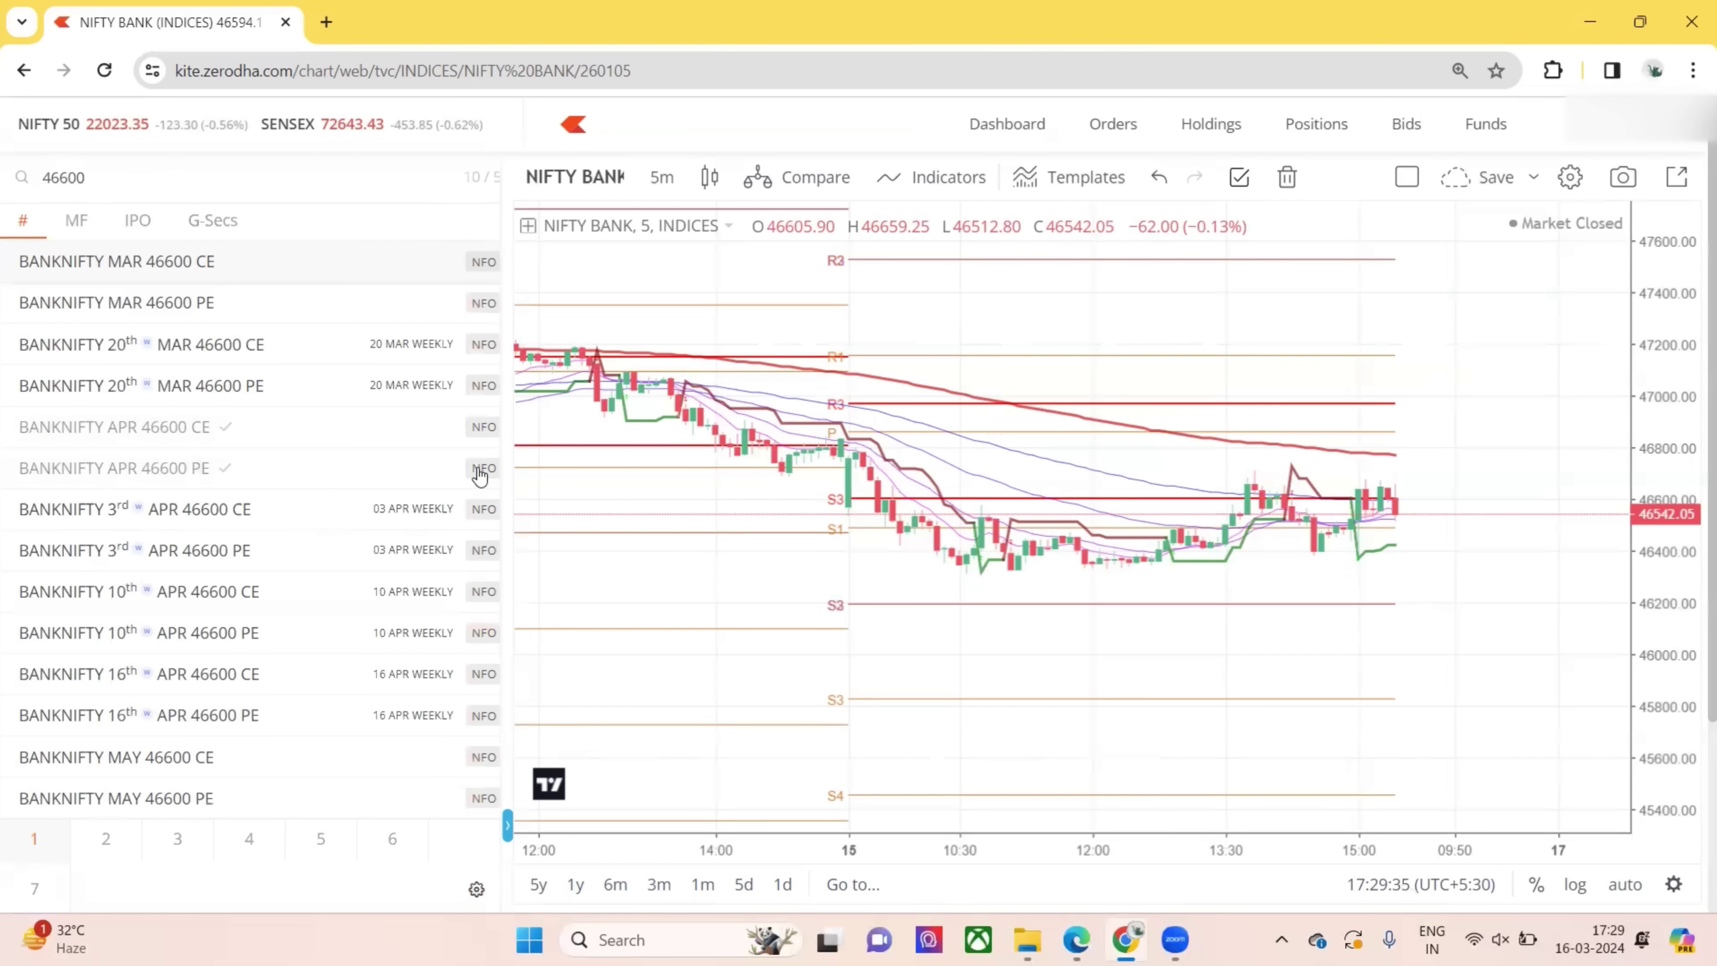
{"action": "key", "text": "Escape"}
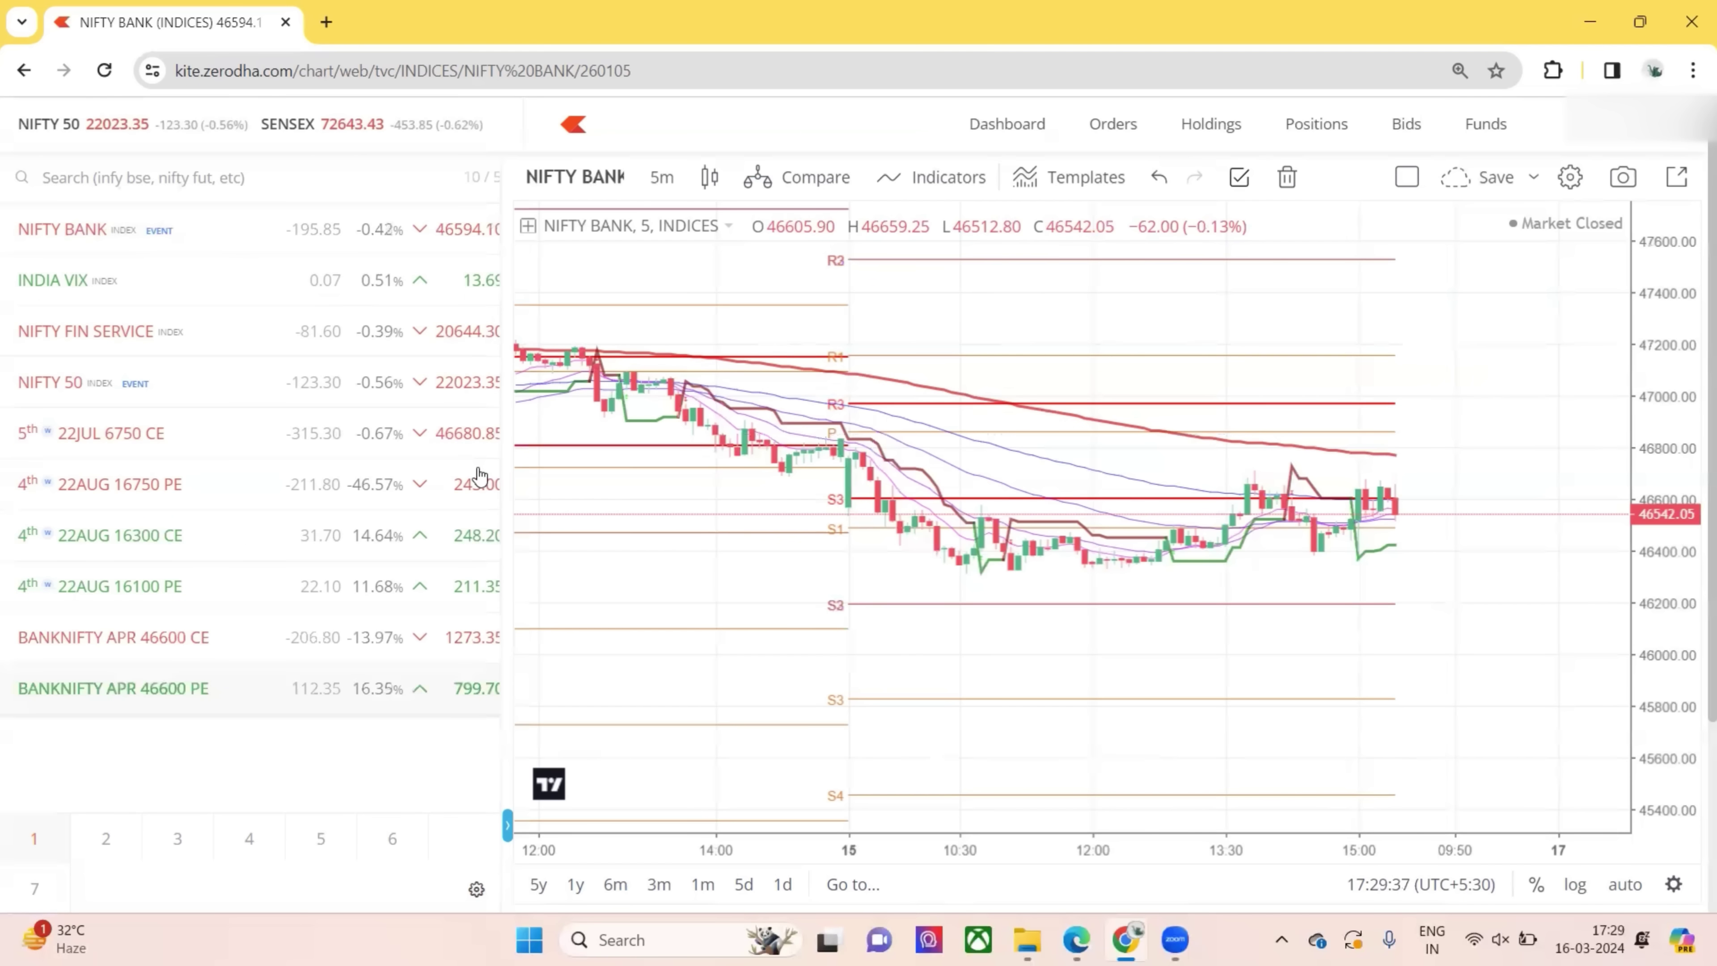
{"action": "mouse_move", "coordinate": [360, 665]}
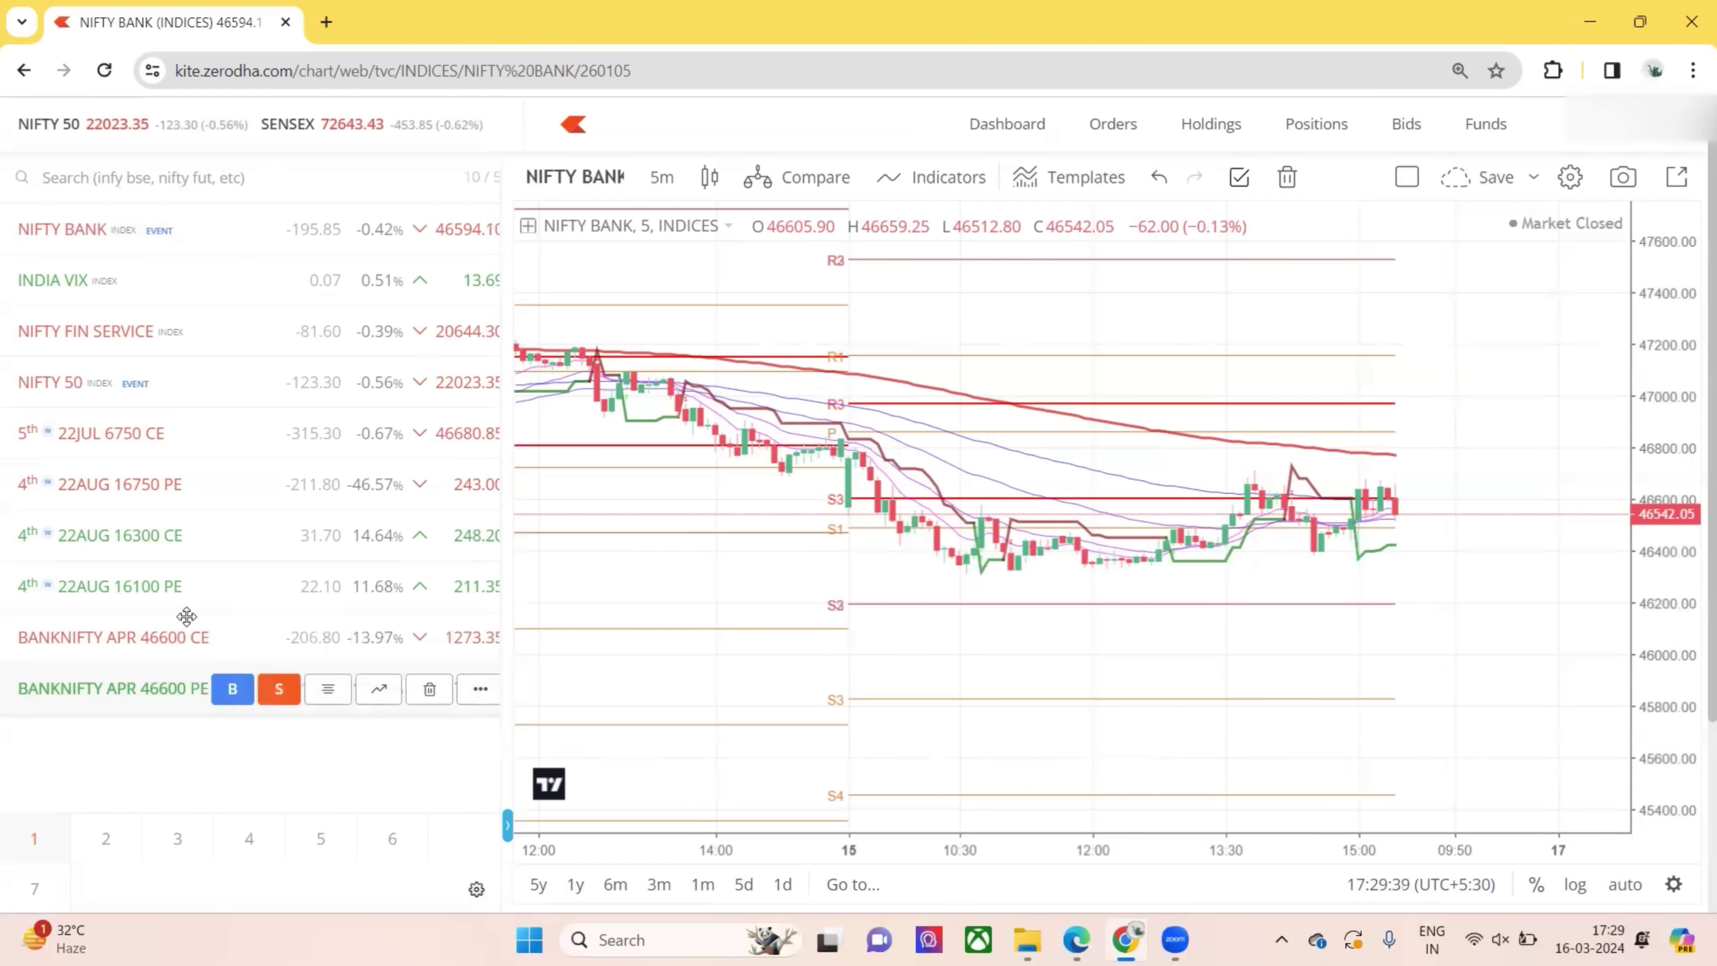
{"action": "left_click", "coordinate": [278, 647]}
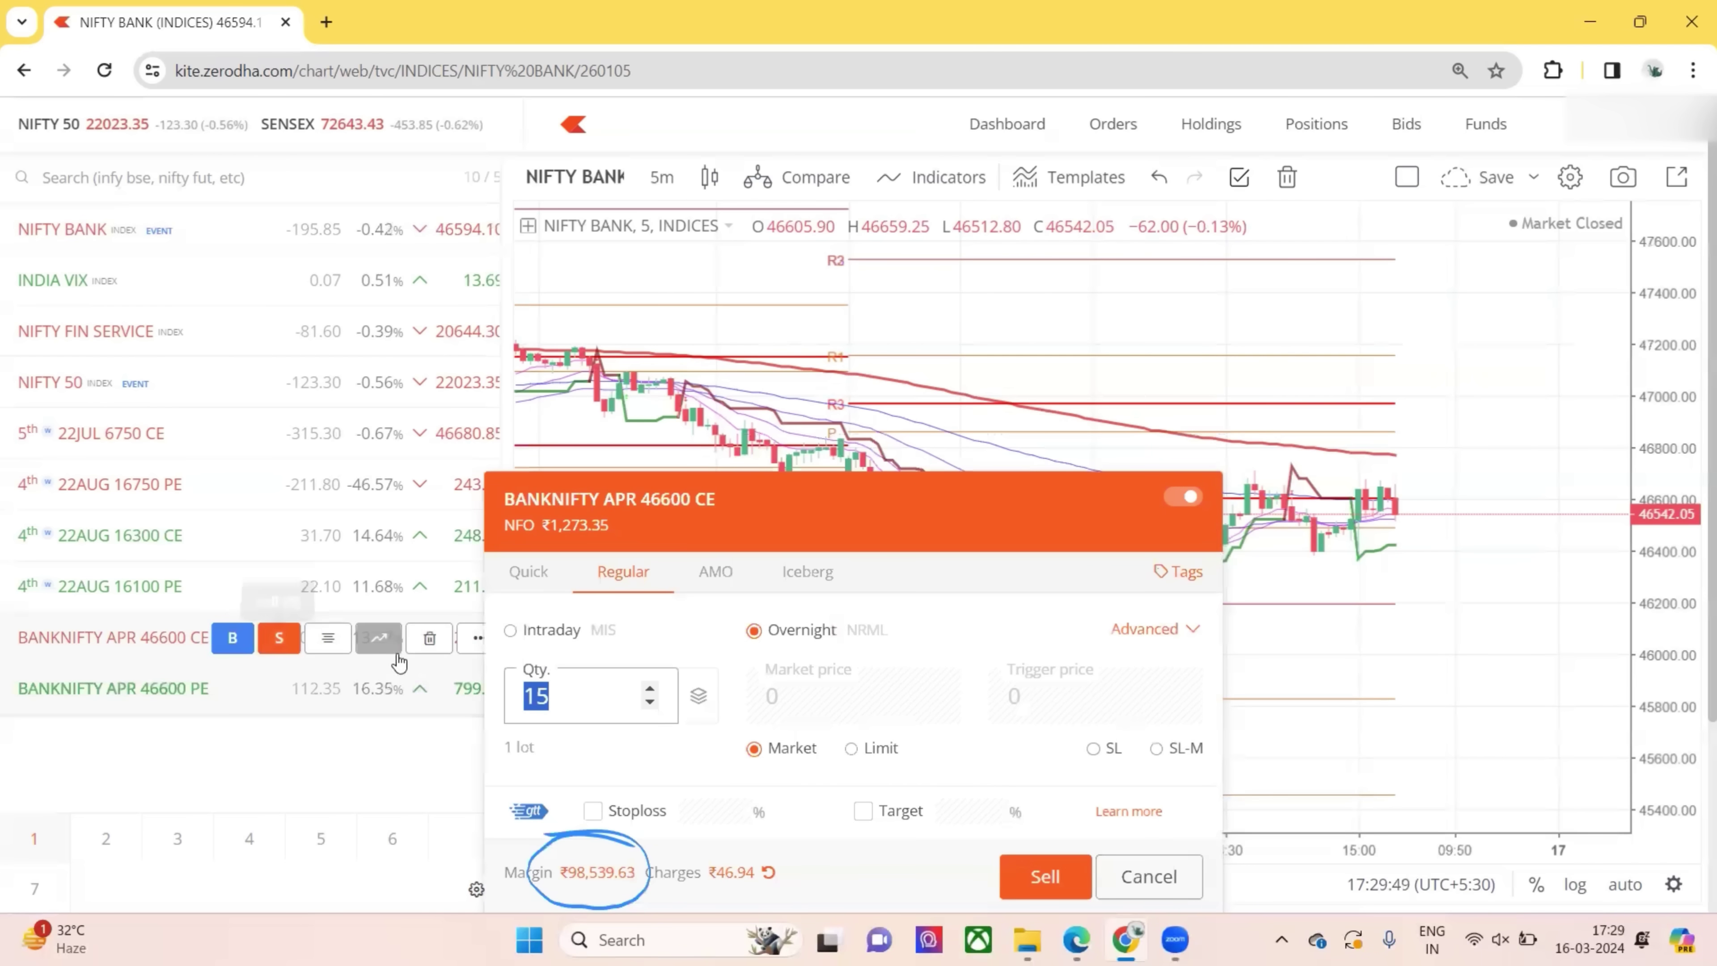
{"action": "left_click", "coordinate": [1122, 877]}
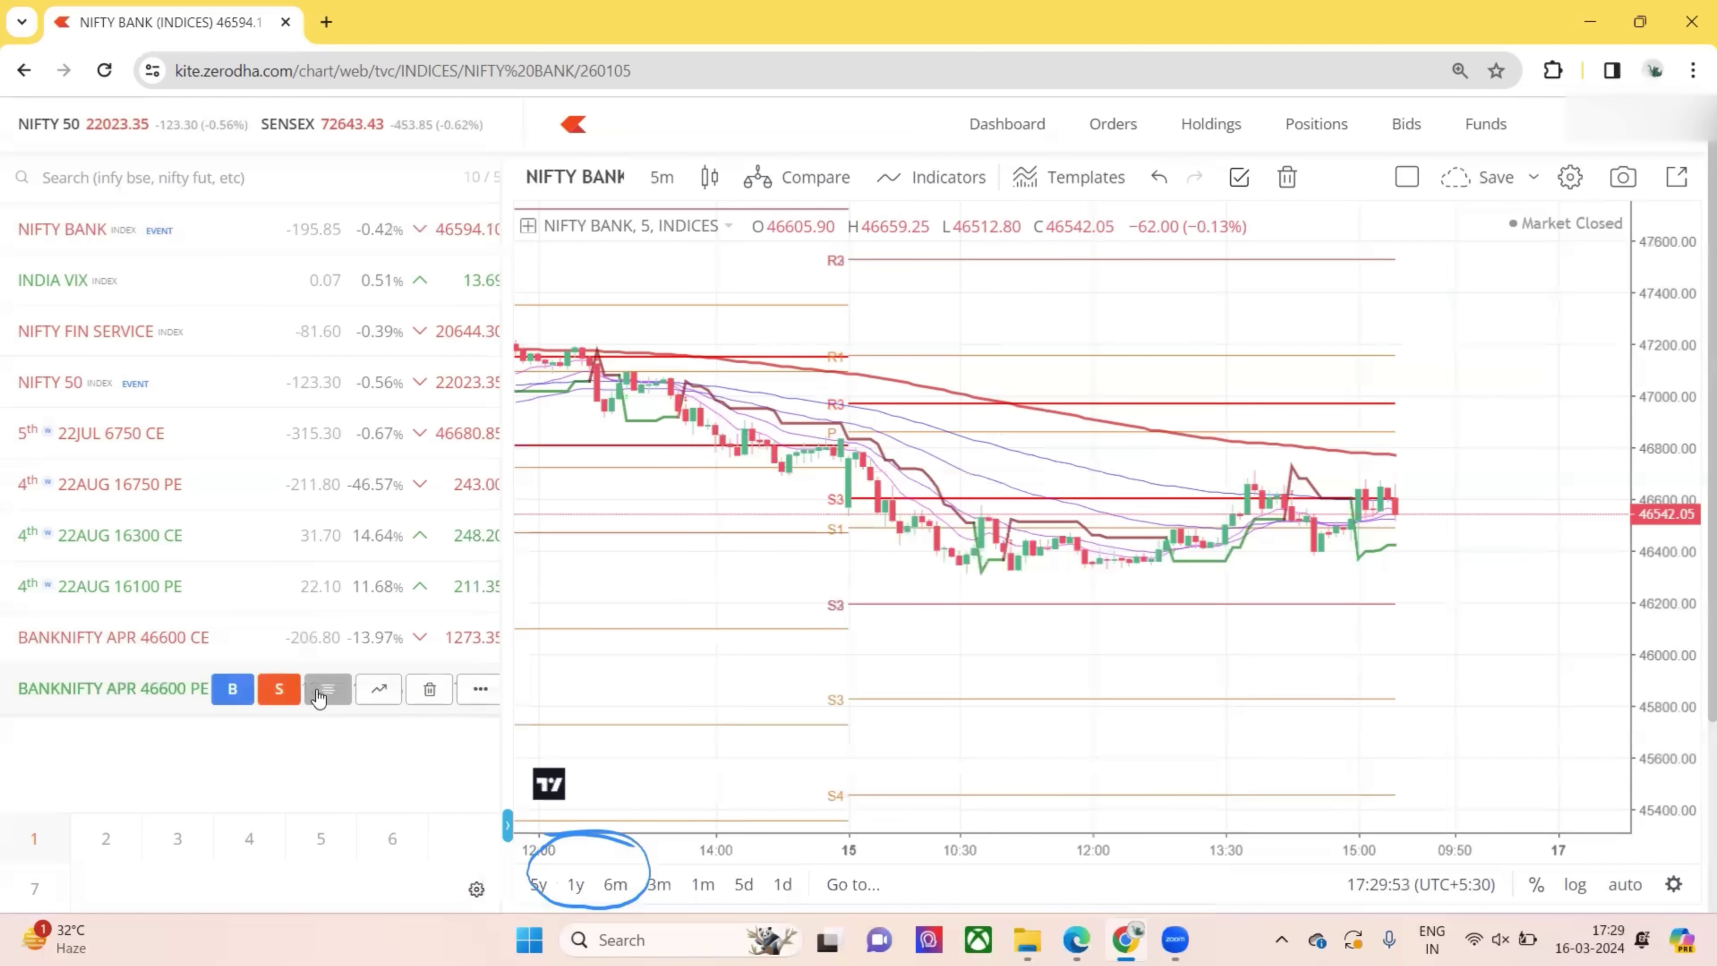
- Check the margin for selling BANKNIFTY APR 46600 PE, cancel it, and view Orders
{"action": "left_click", "coordinate": [279, 689]}
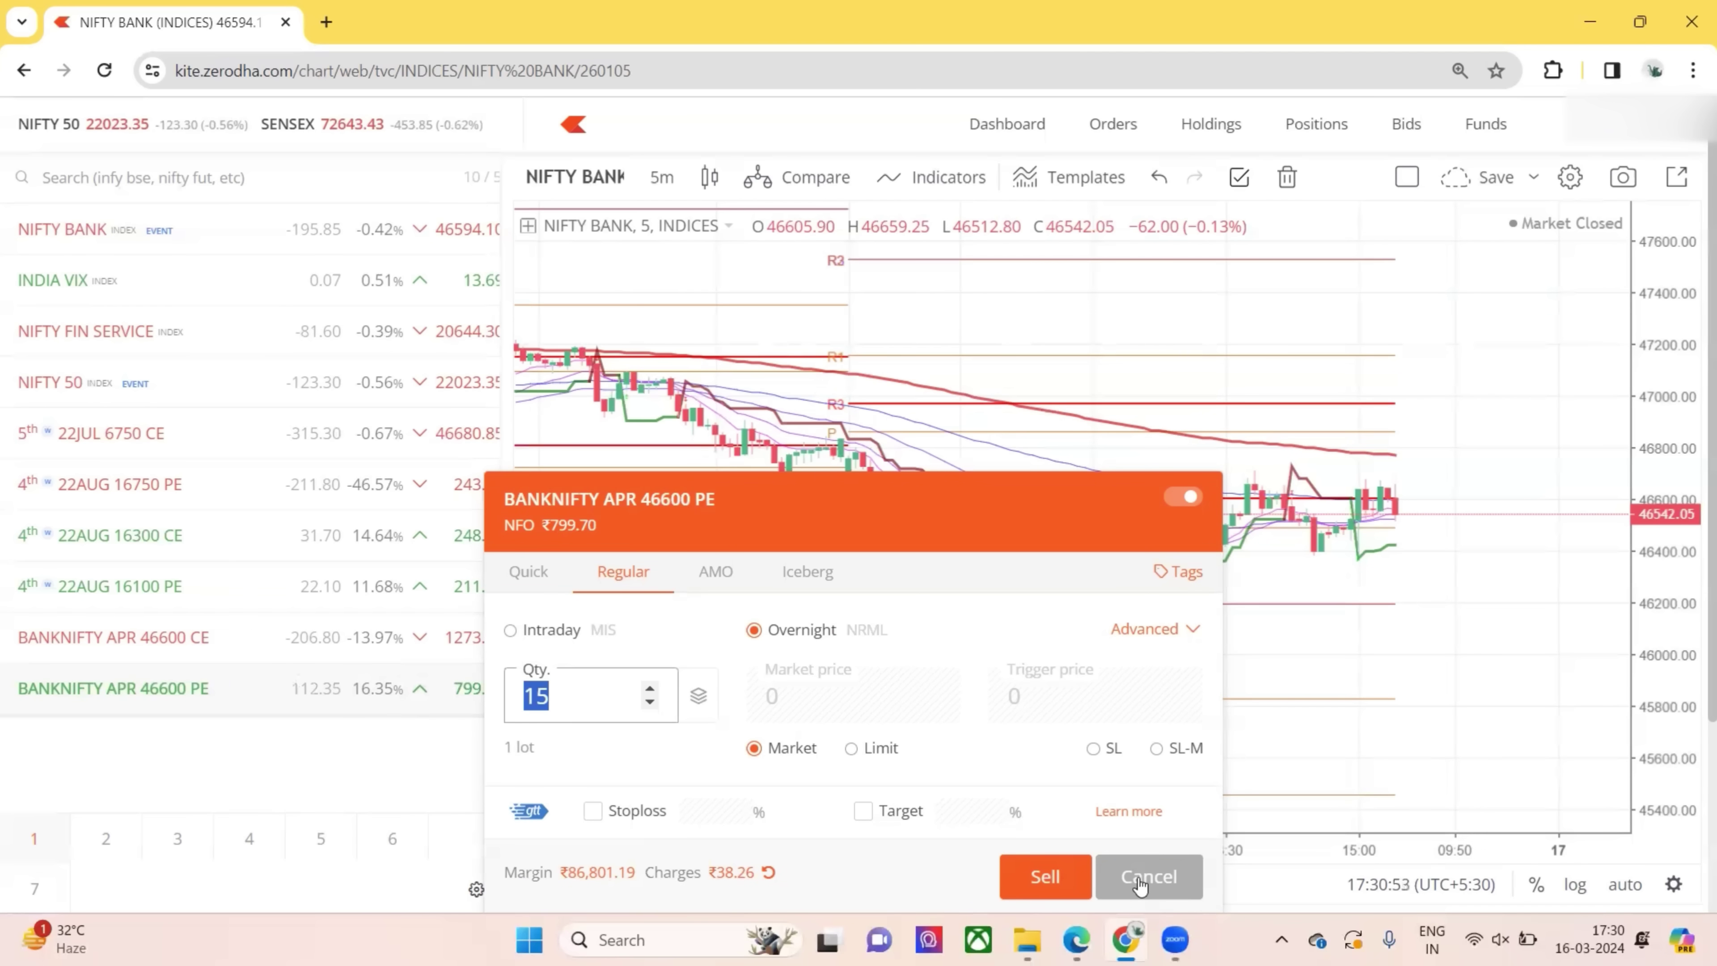
{"action": "left_click", "coordinate": [1141, 880]}
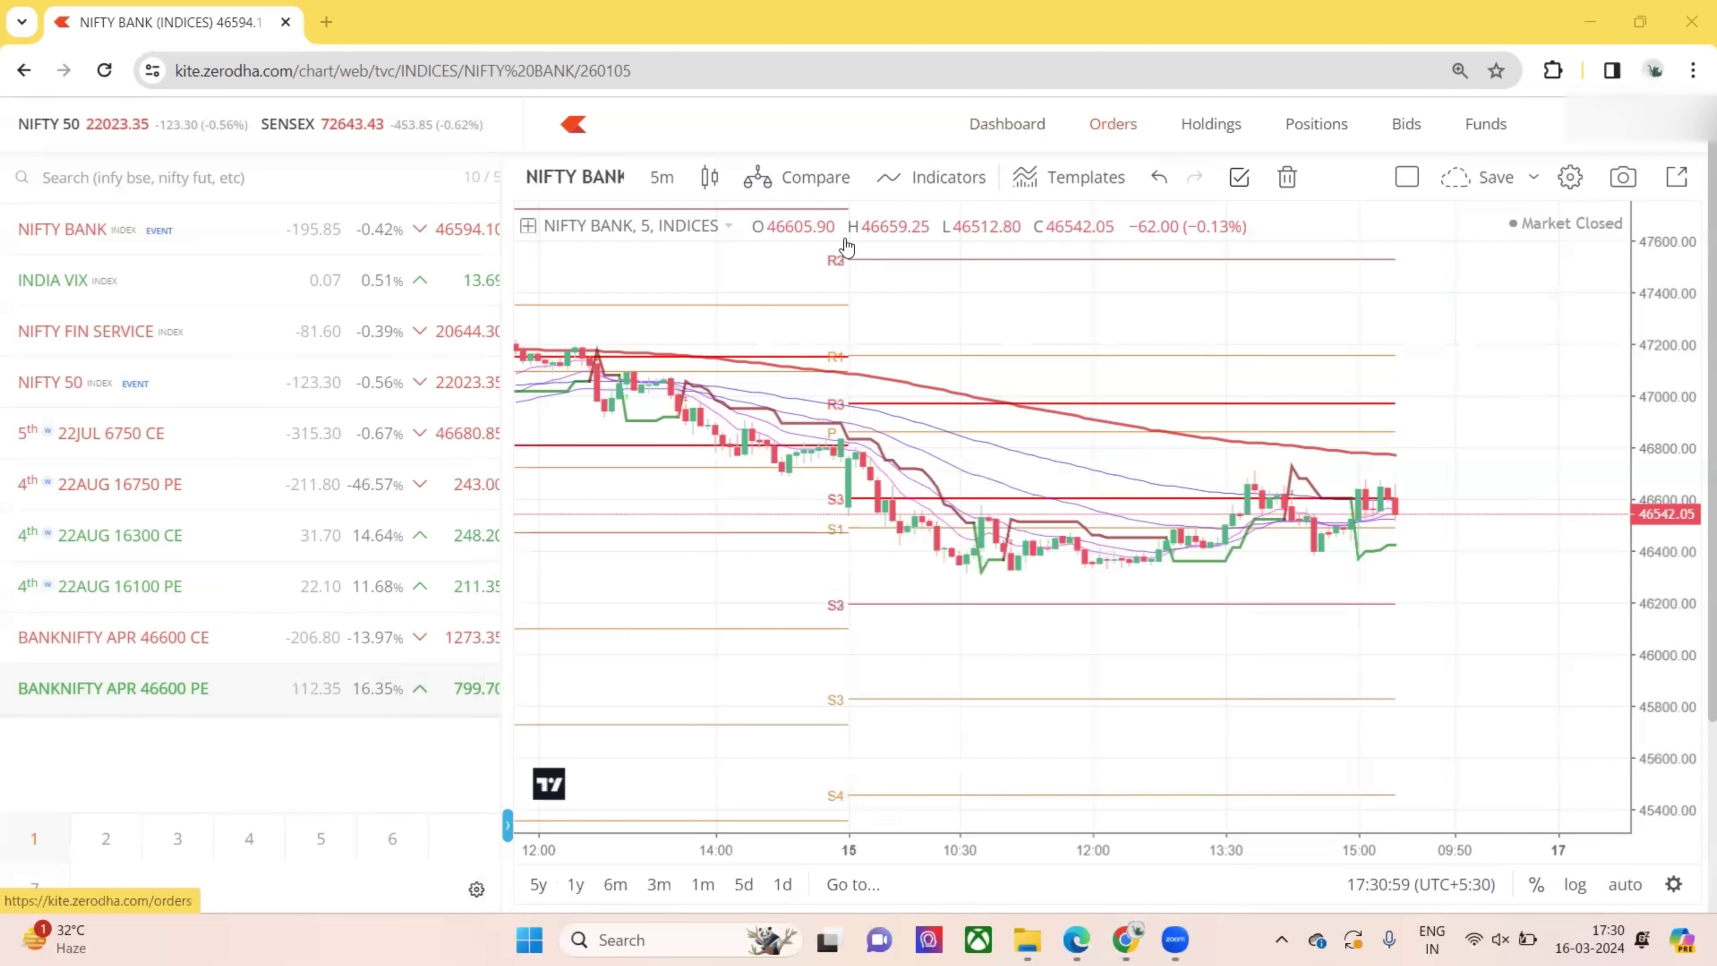
{"action": "left_click", "coordinate": [1112, 124]}
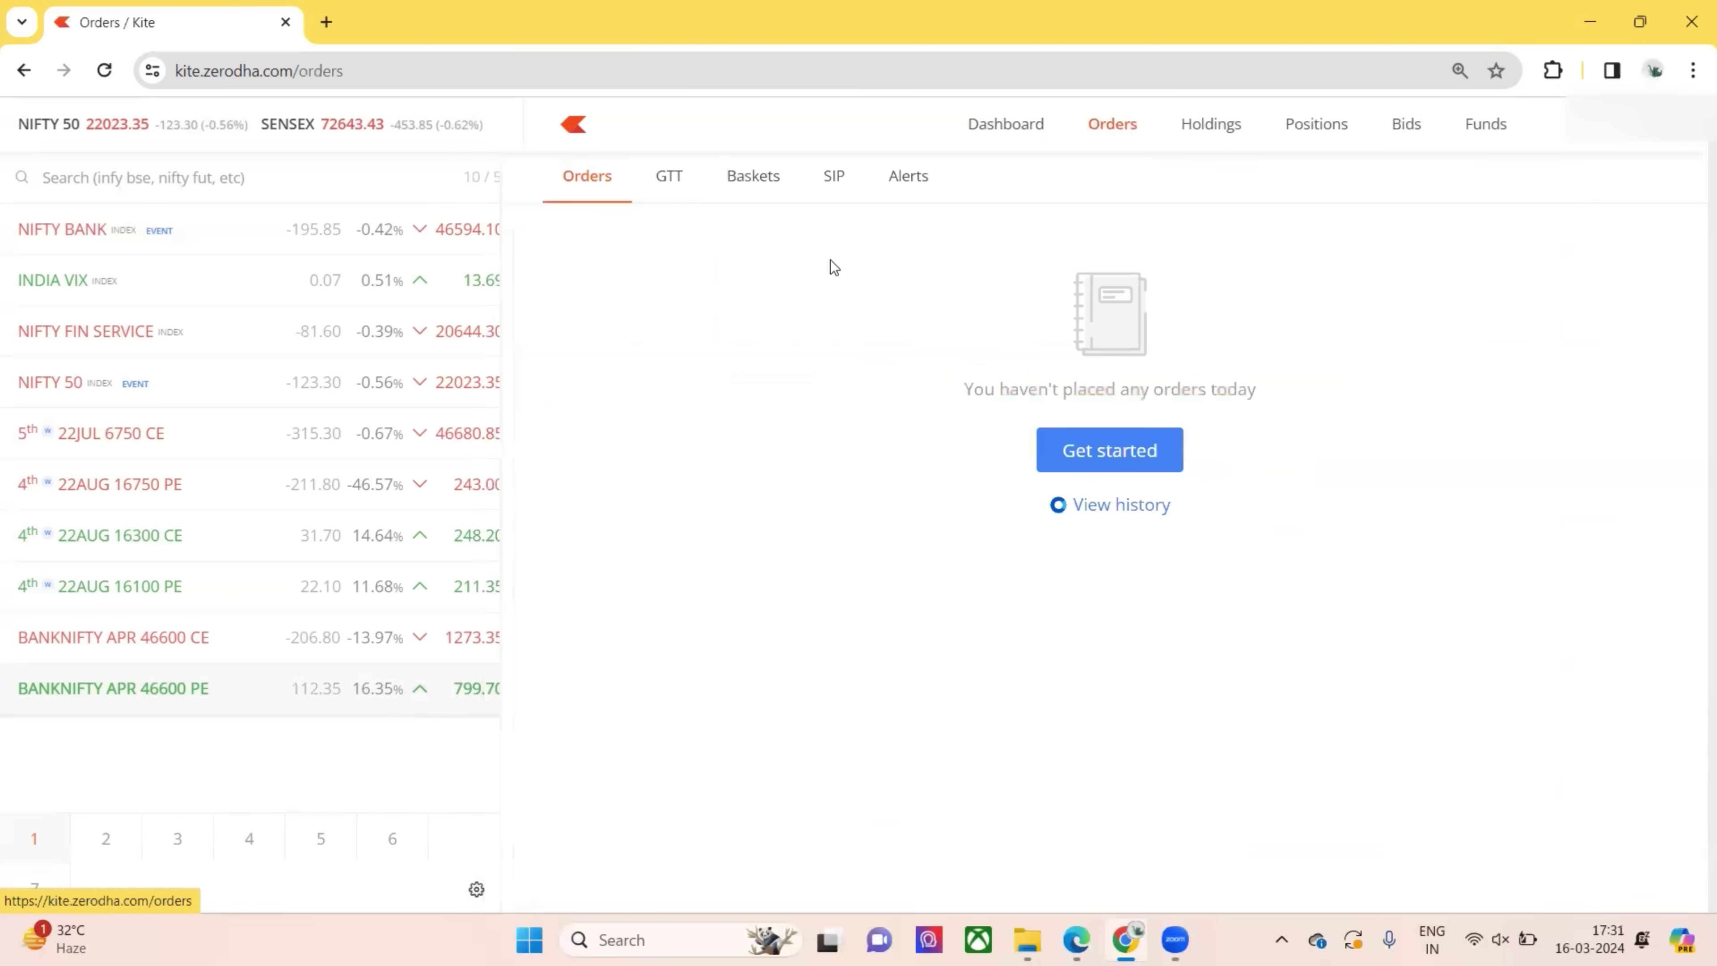
- Open the straddle basket for editing from the Baskets list
{"action": "left_click", "coordinate": [753, 176]}
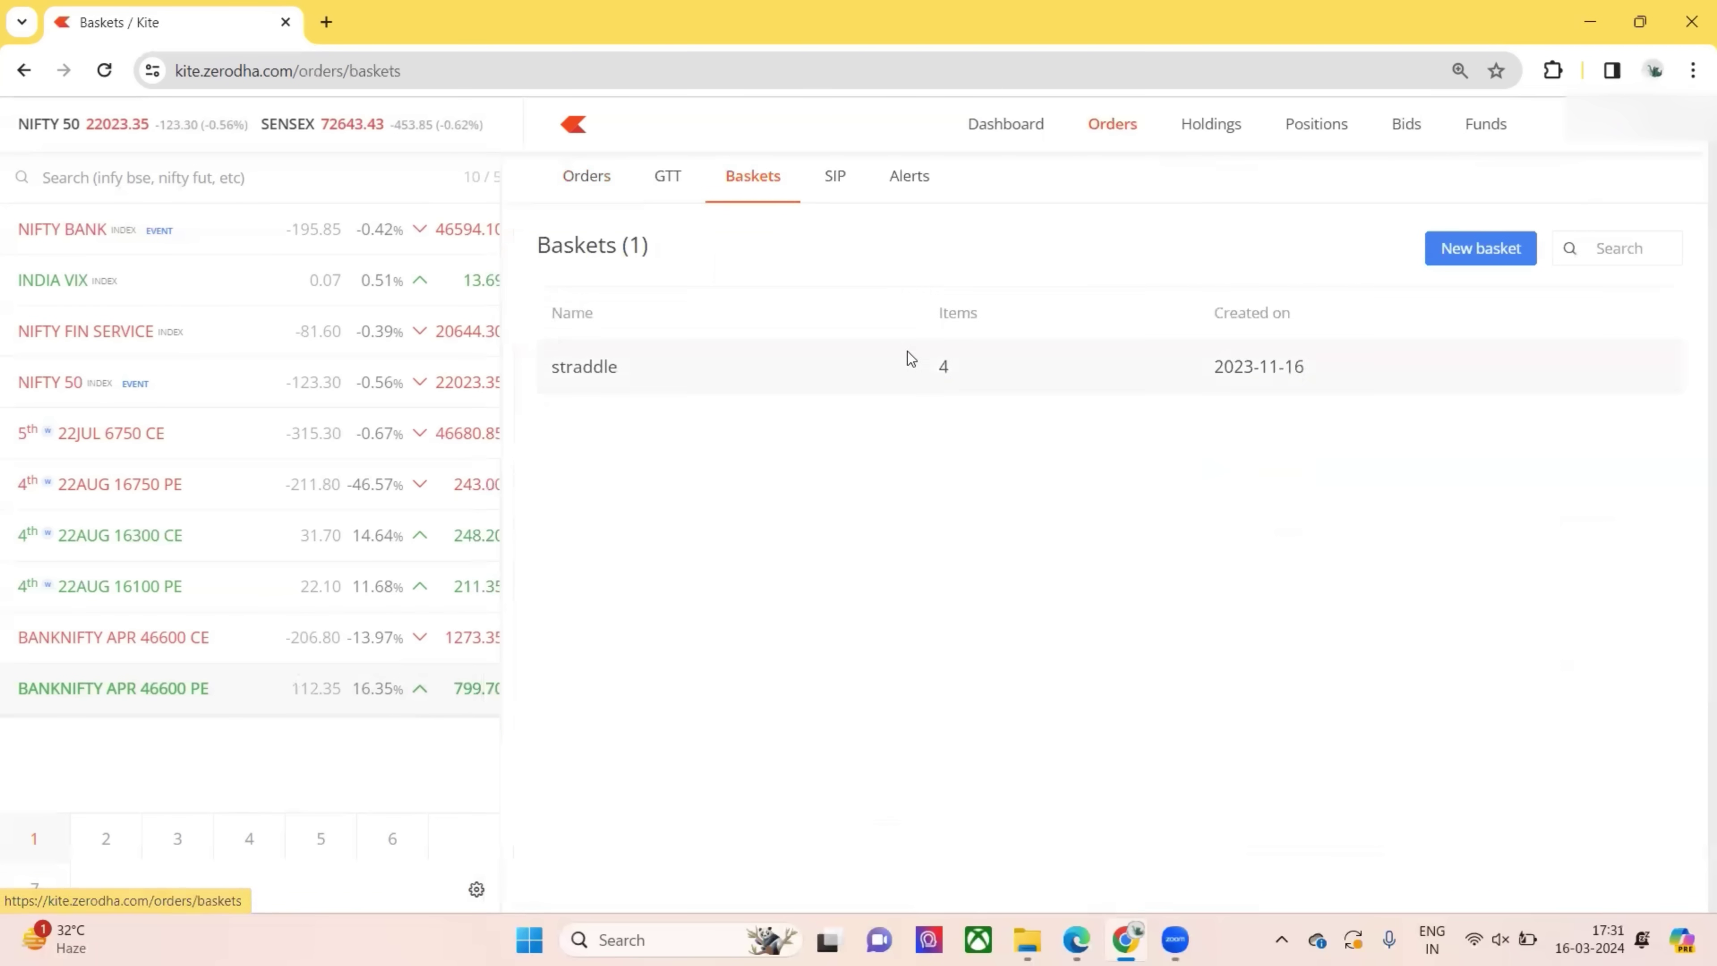
{"action": "left_click", "coordinate": [889, 366]}
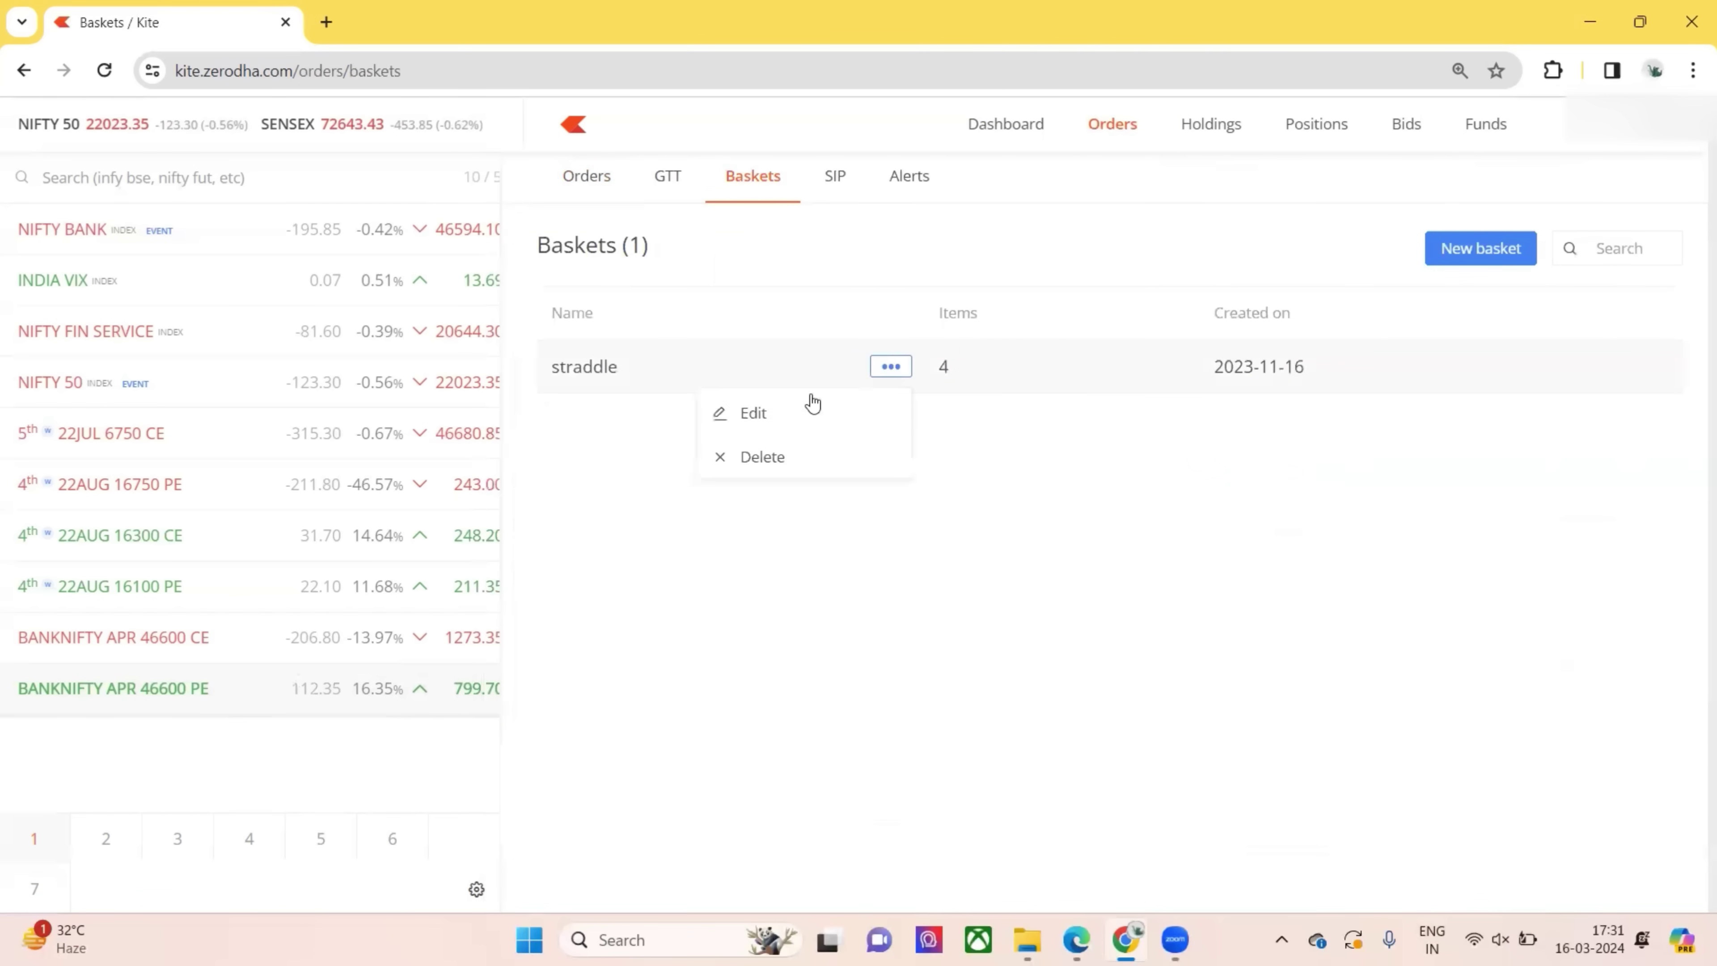
{"action": "left_click", "coordinate": [784, 410]}
- Delete the four 46800 CE/PE legs and search 46600 for new contracts
{"action": "mouse_move", "coordinate": [652, 583]}
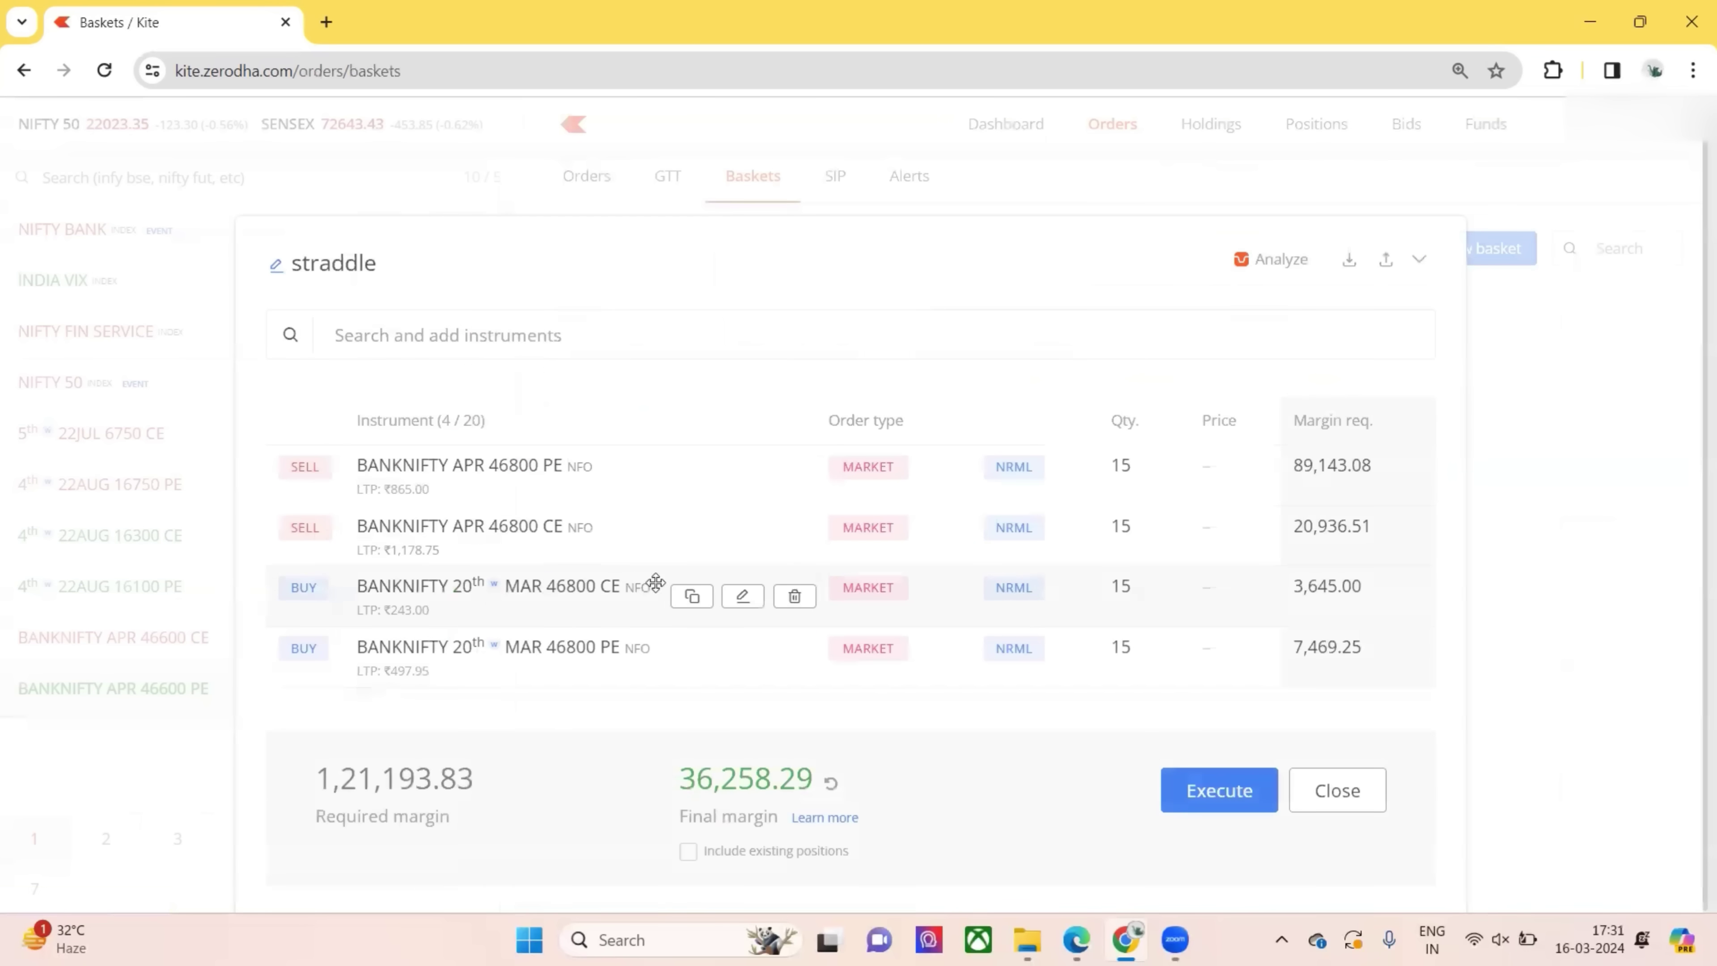
{"action": "left_click", "coordinate": [798, 606]}
{"action": "left_click", "coordinate": [800, 606]}
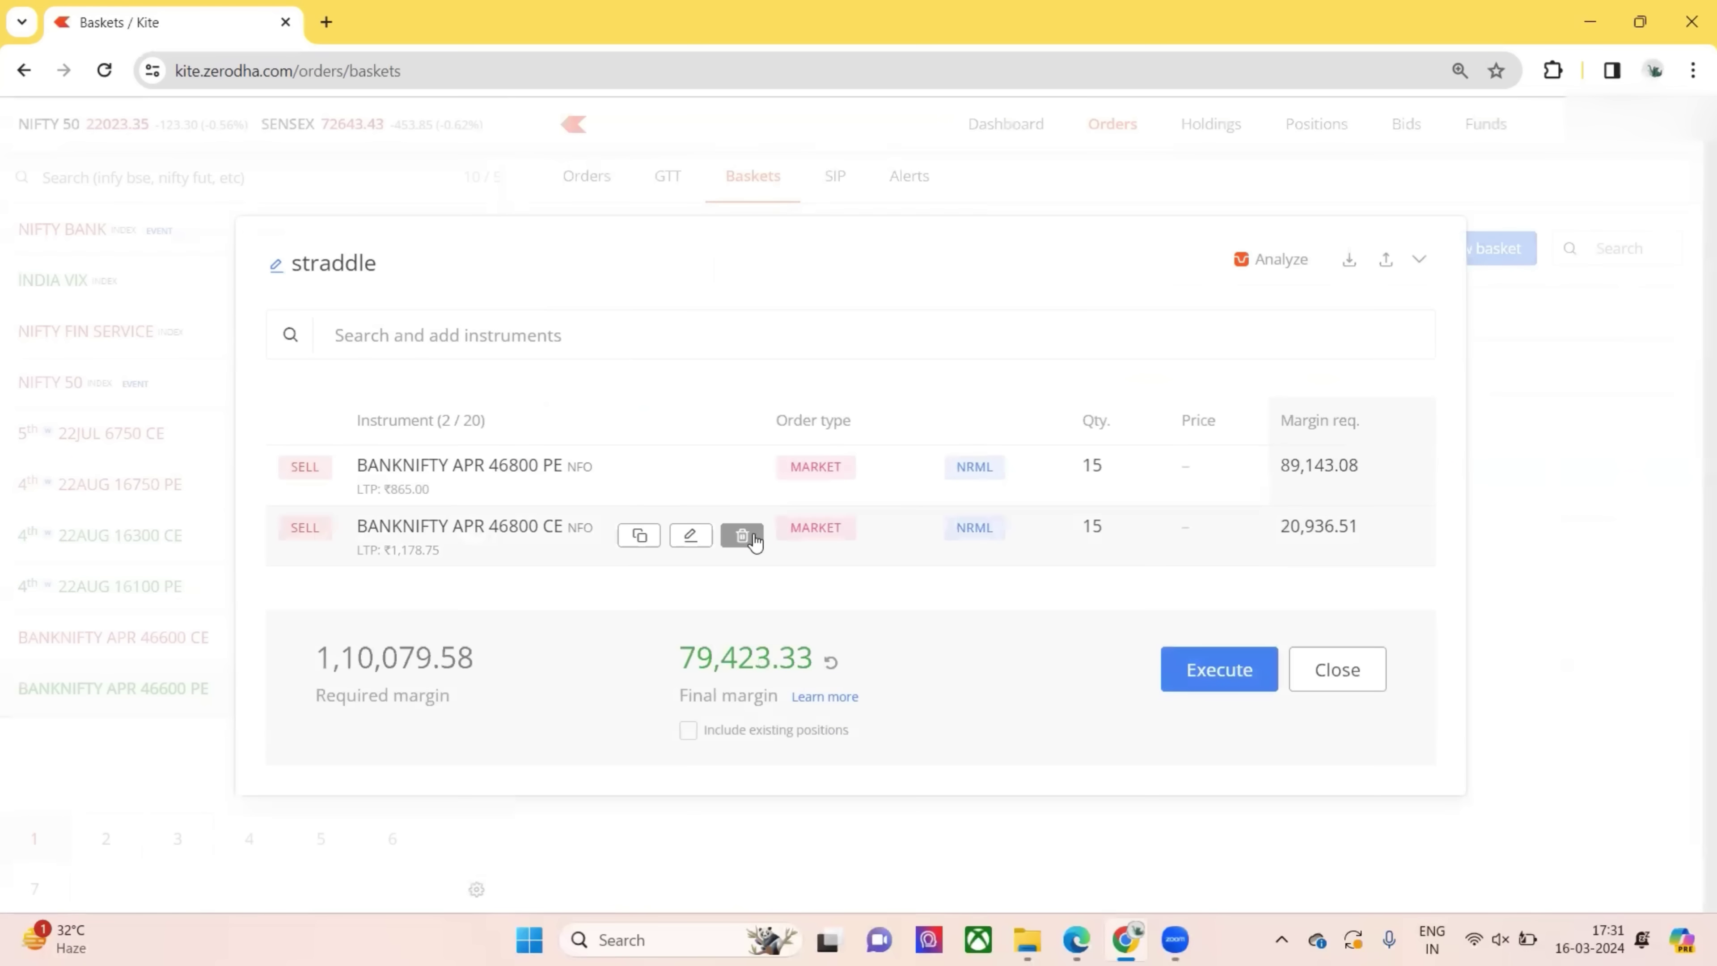
{"action": "left_click", "coordinate": [743, 538]}
{"action": "left_click", "coordinate": [737, 476]}
{"action": "left_click", "coordinate": [651, 345]}
{"action": "type", "text": "46600"}
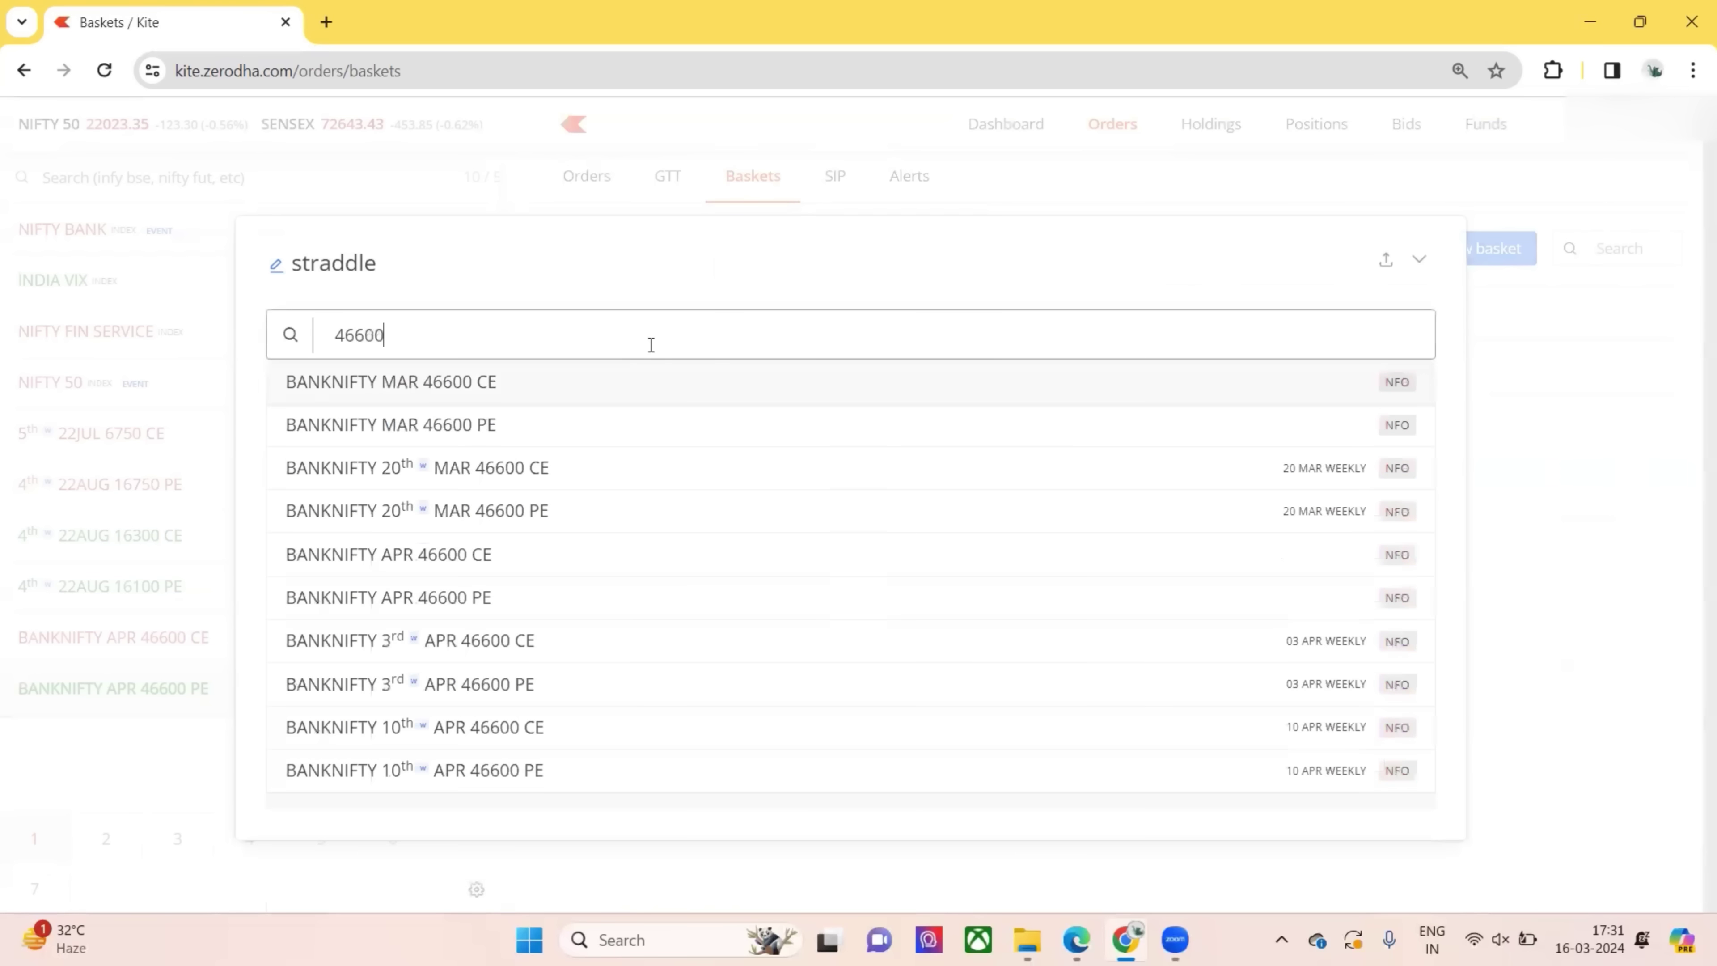
- Add BANKNIFTY APR 46600 CE to the basket as a SELL leg
{"action": "left_click", "coordinate": [614, 567]}
{"action": "left_click", "coordinate": [1177, 506]}
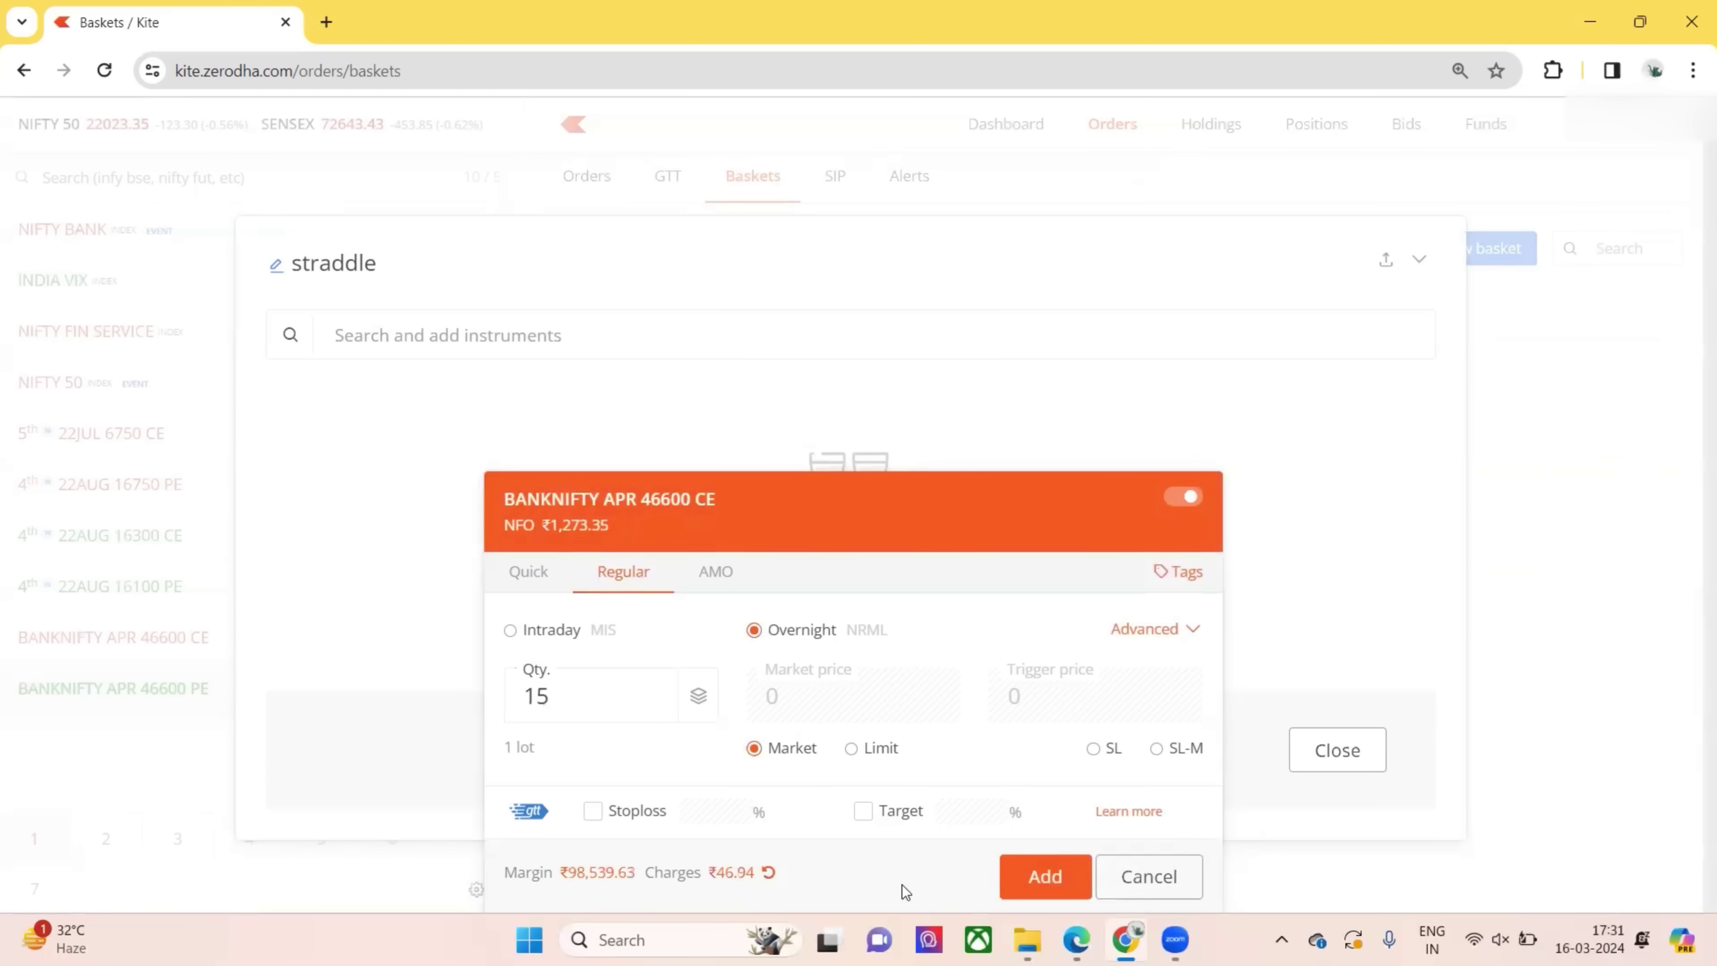
{"action": "left_click", "coordinate": [1025, 878]}
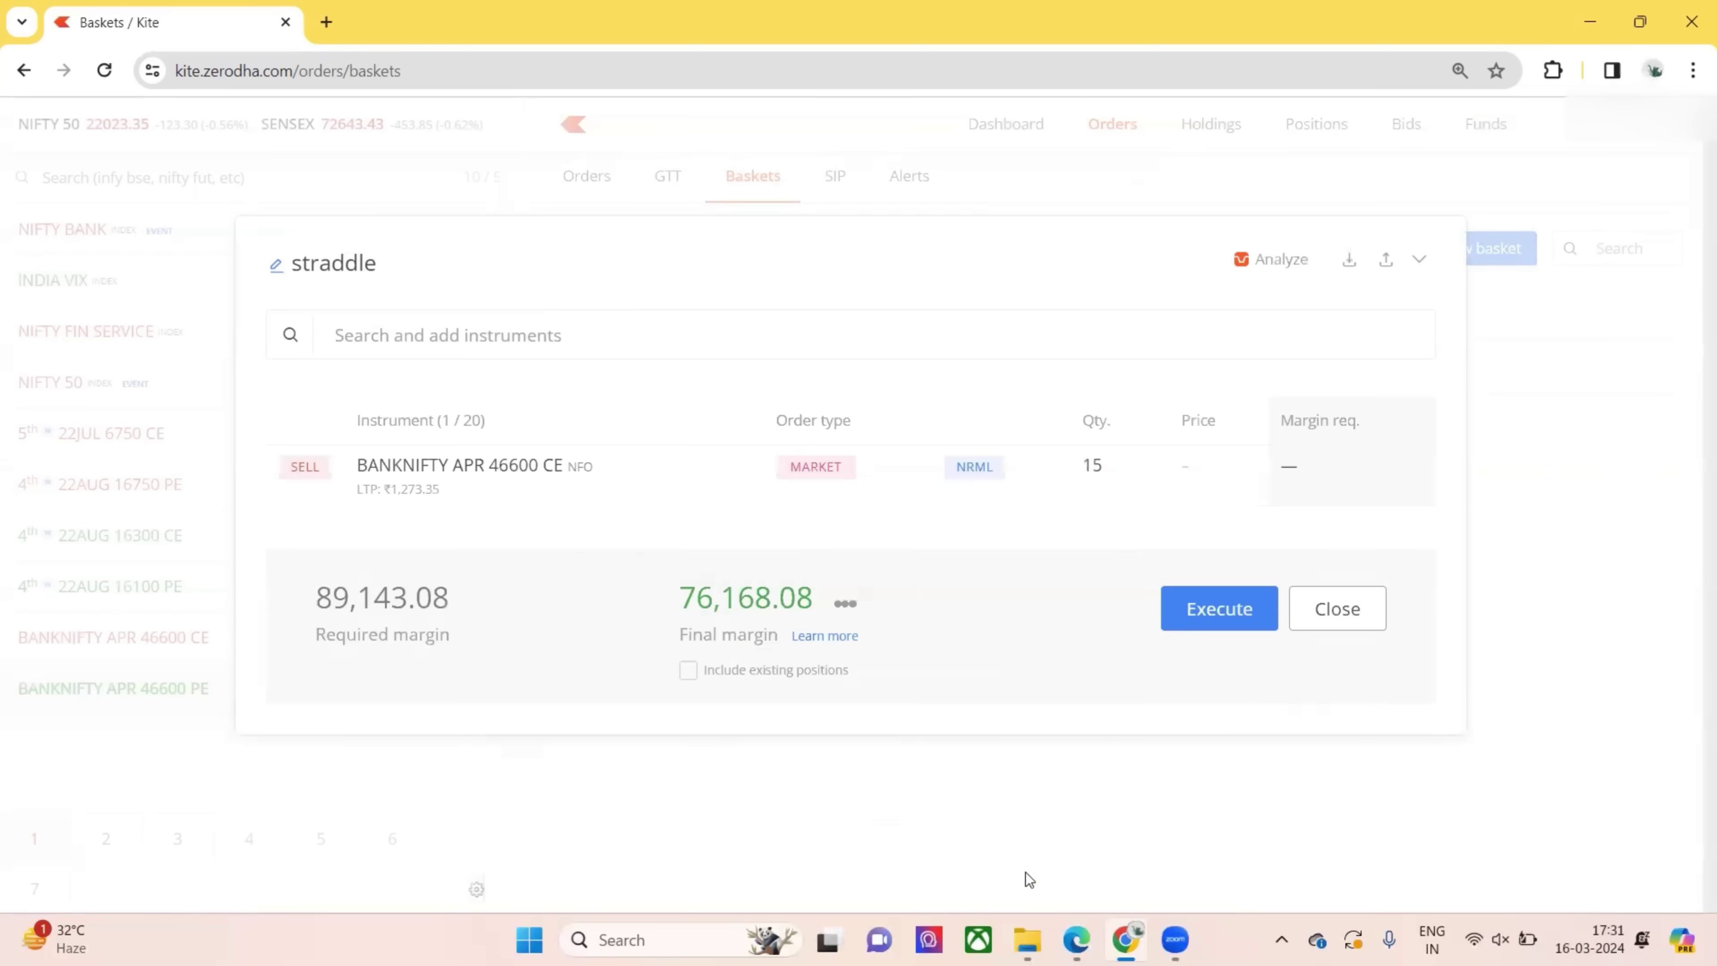
- Search 46600 again and add BANKNIFTY APR 46600 PE as a SELL leg
{"action": "left_click", "coordinate": [519, 333]}
{"action": "type", "text": "4"}
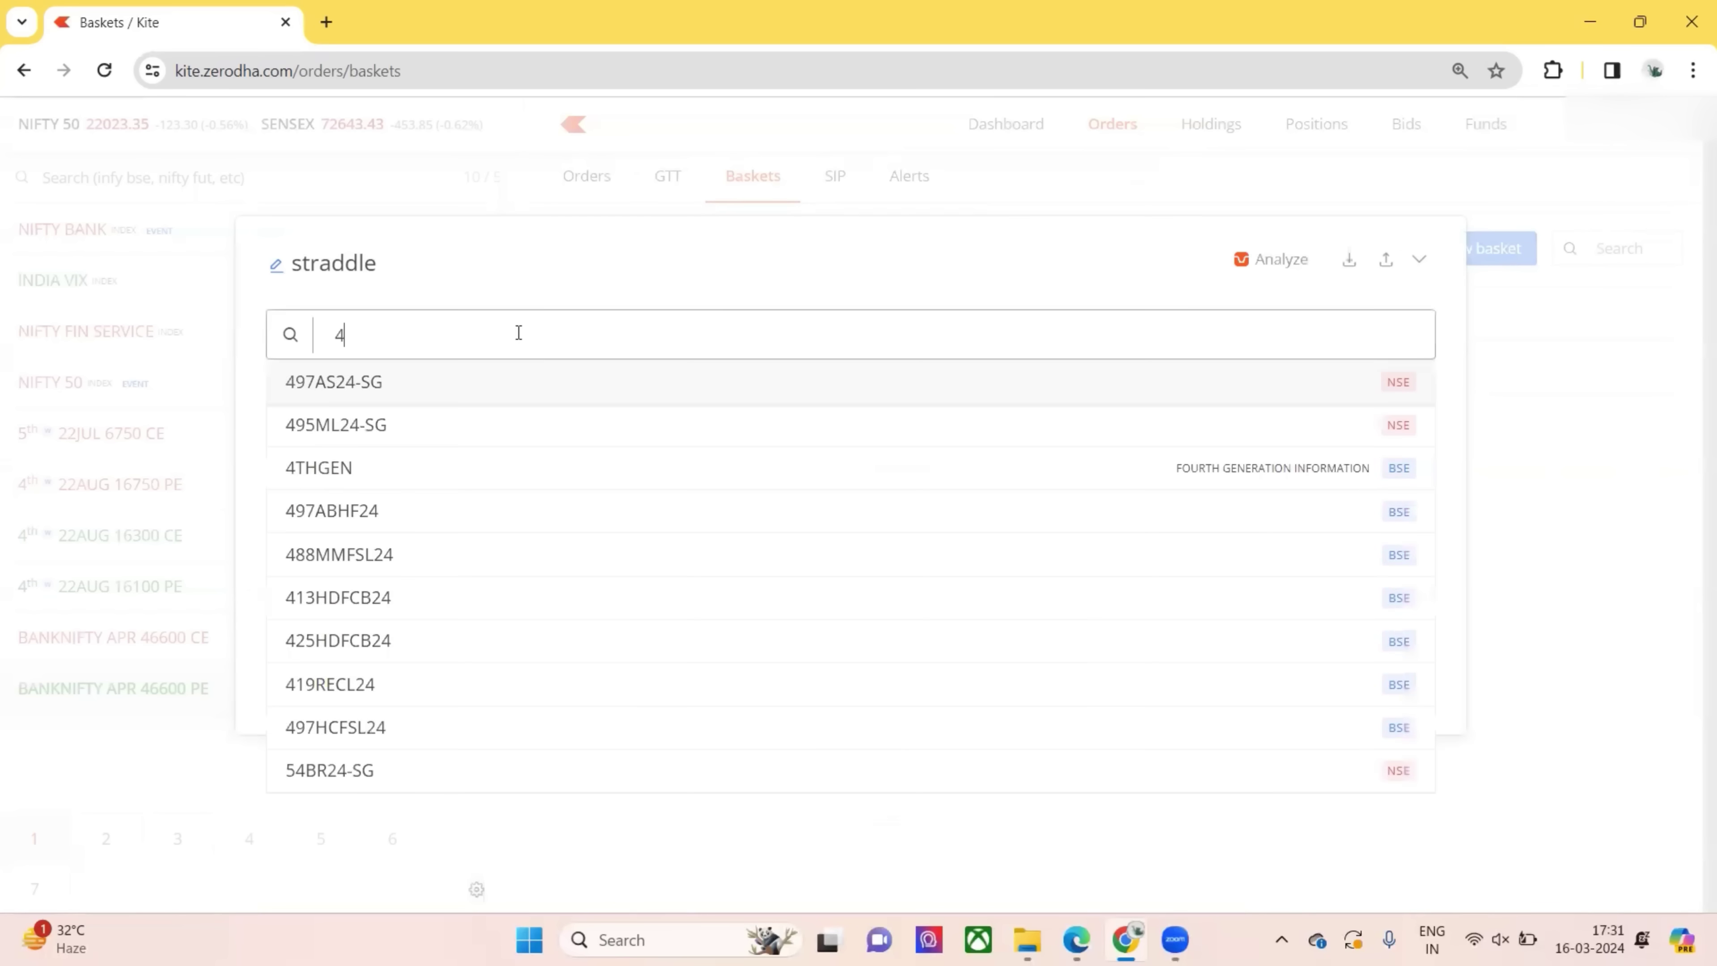
{"action": "type", "text": "6600"}
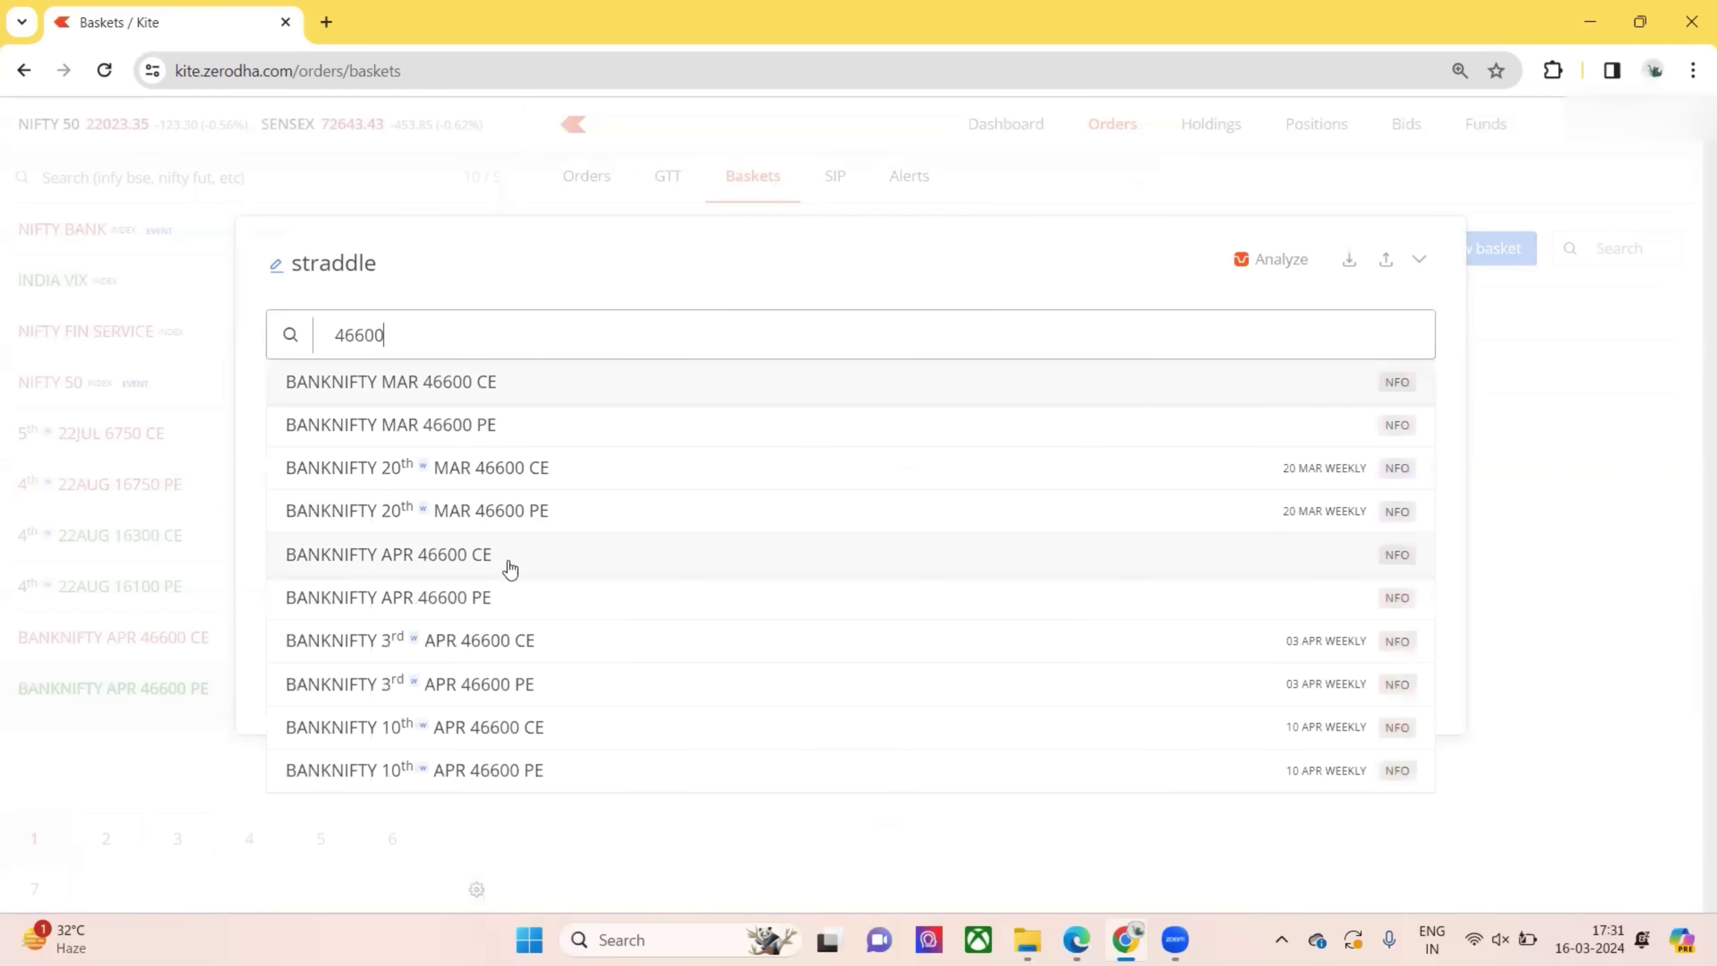
{"action": "left_click", "coordinate": [876, 611]}
{"action": "left_click", "coordinate": [1185, 497]}
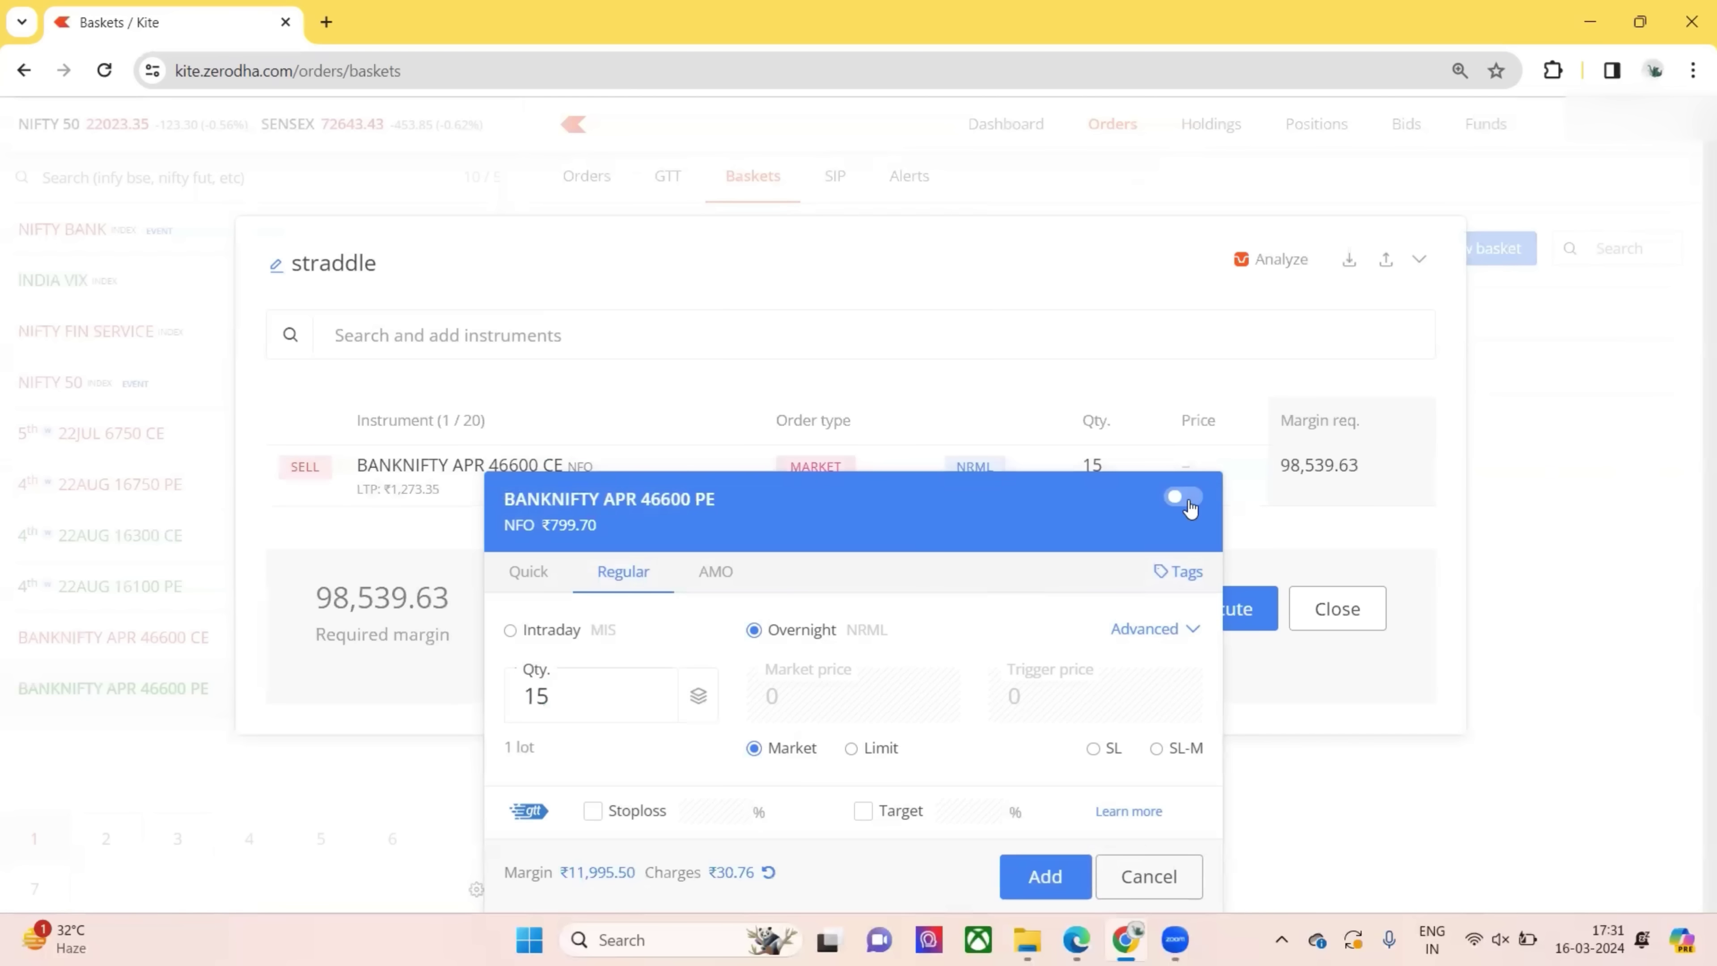
{"action": "left_click", "coordinate": [1031, 875]}
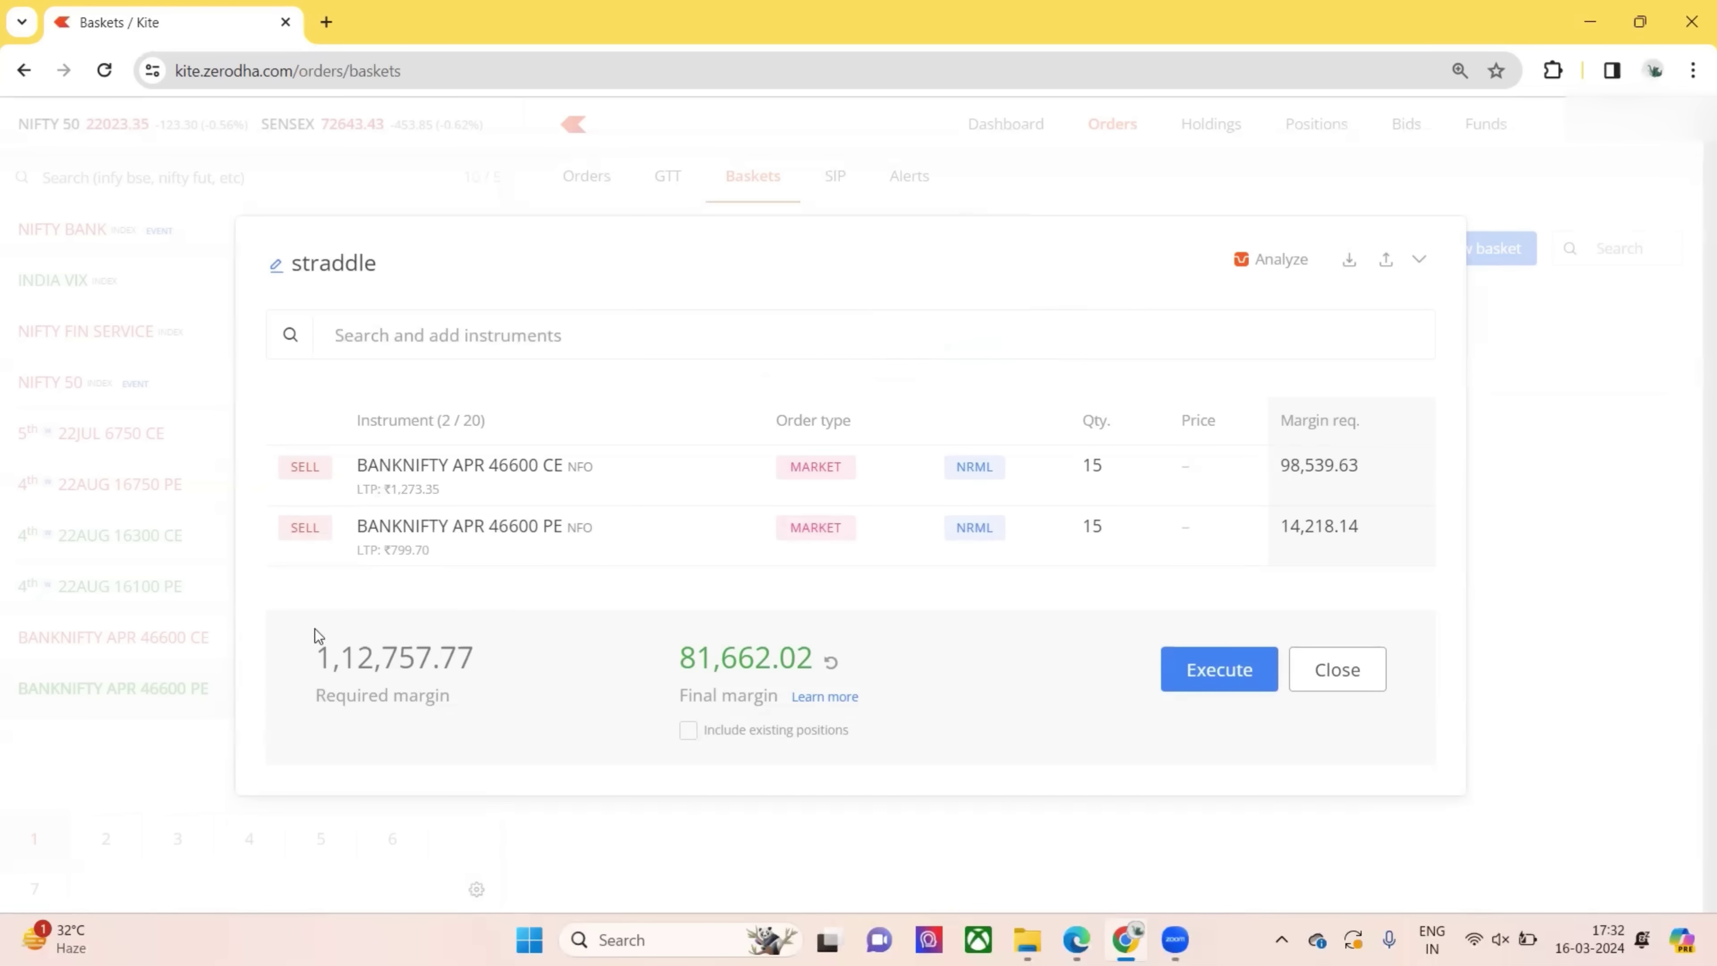
{"action": "left_click", "coordinate": [584, 346]}
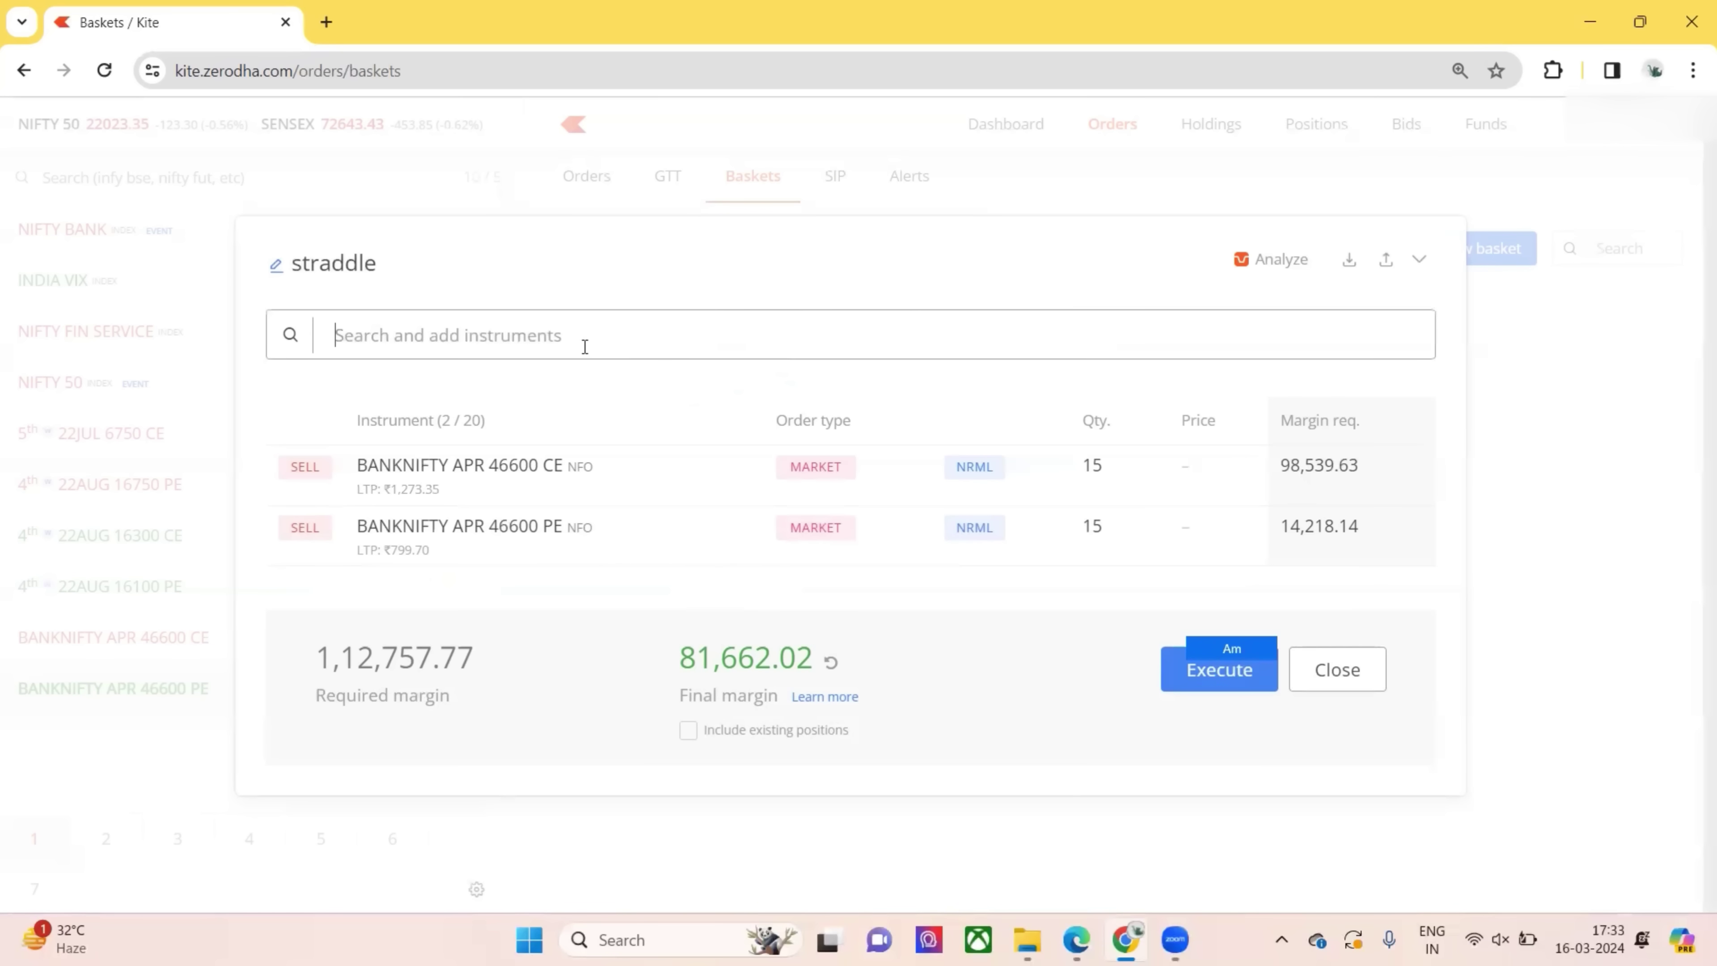
- Add BANKNIFTY 20th MAR 44600 PE to the basket as a BUY hedge
{"action": "type", "text": "44600"}
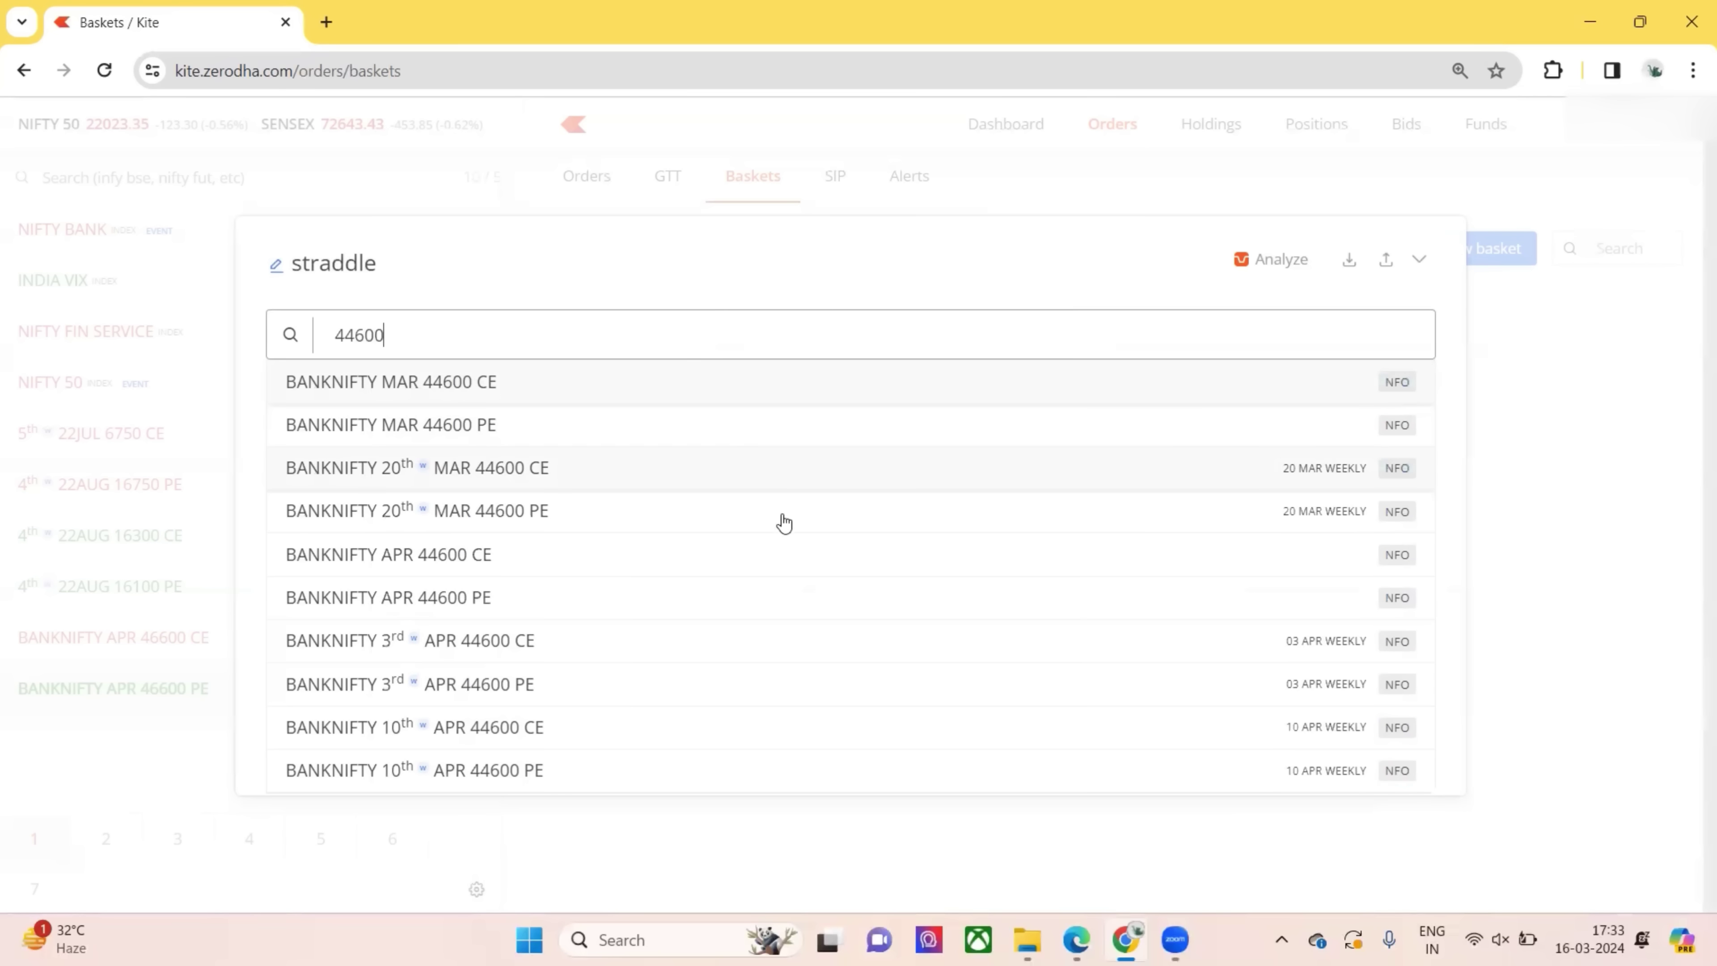
{"action": "left_click", "coordinate": [826, 532]}
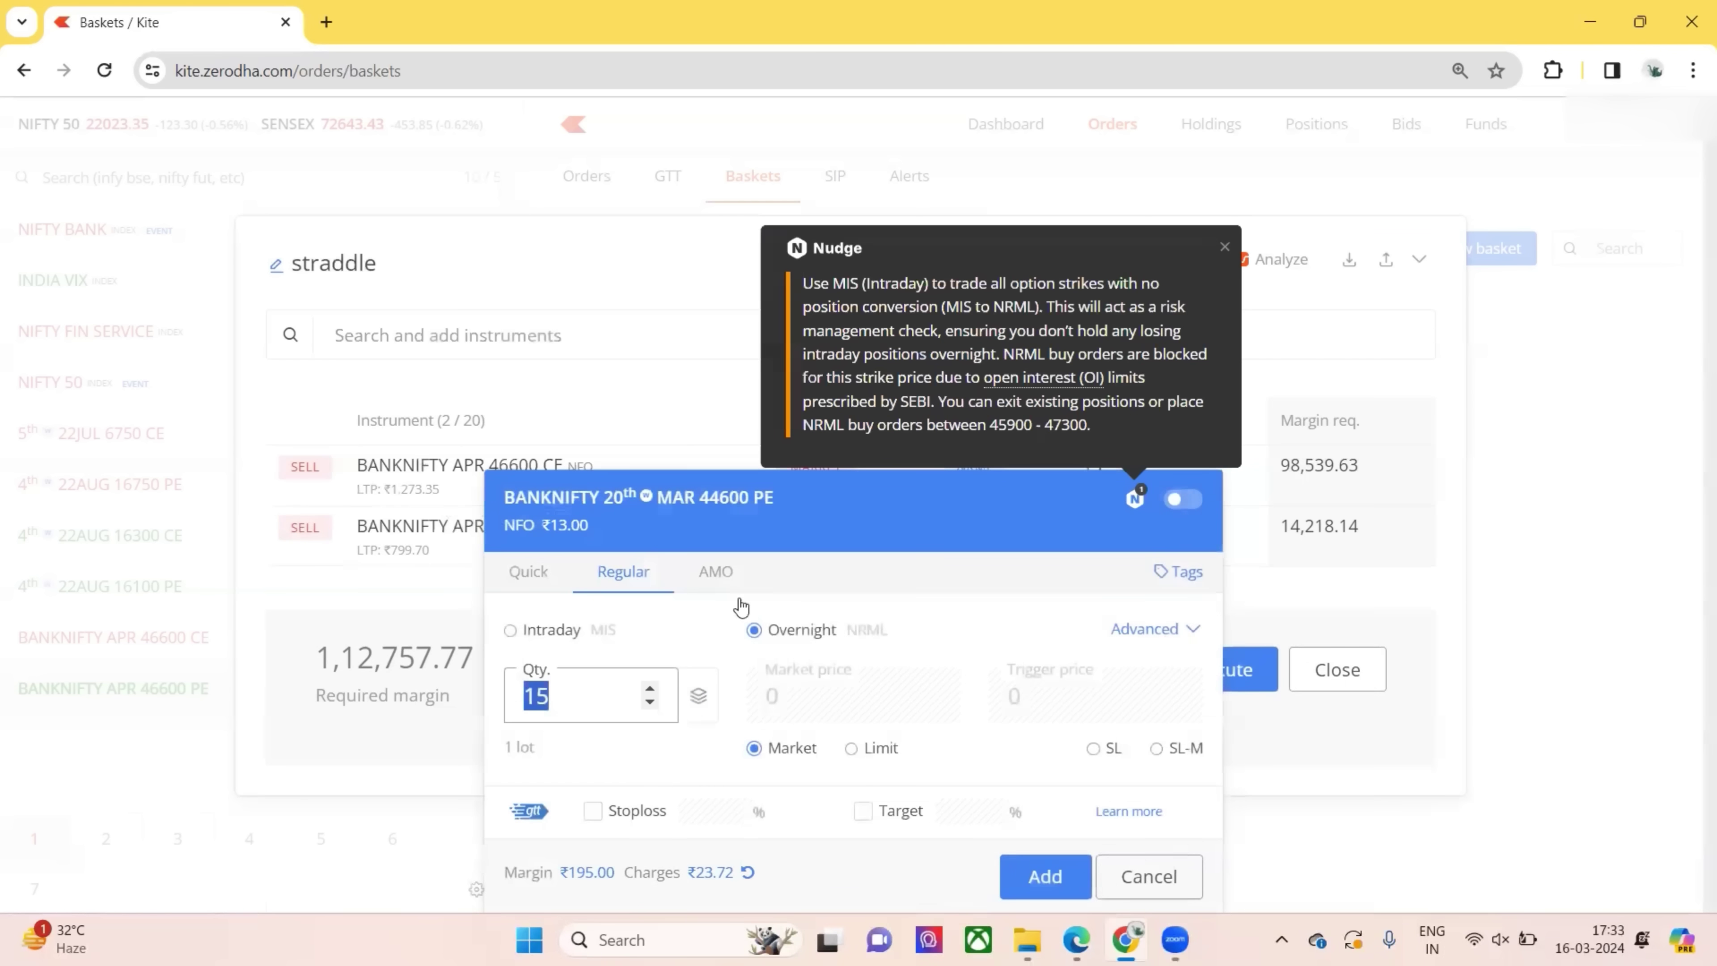
{"action": "left_click", "coordinate": [1040, 879]}
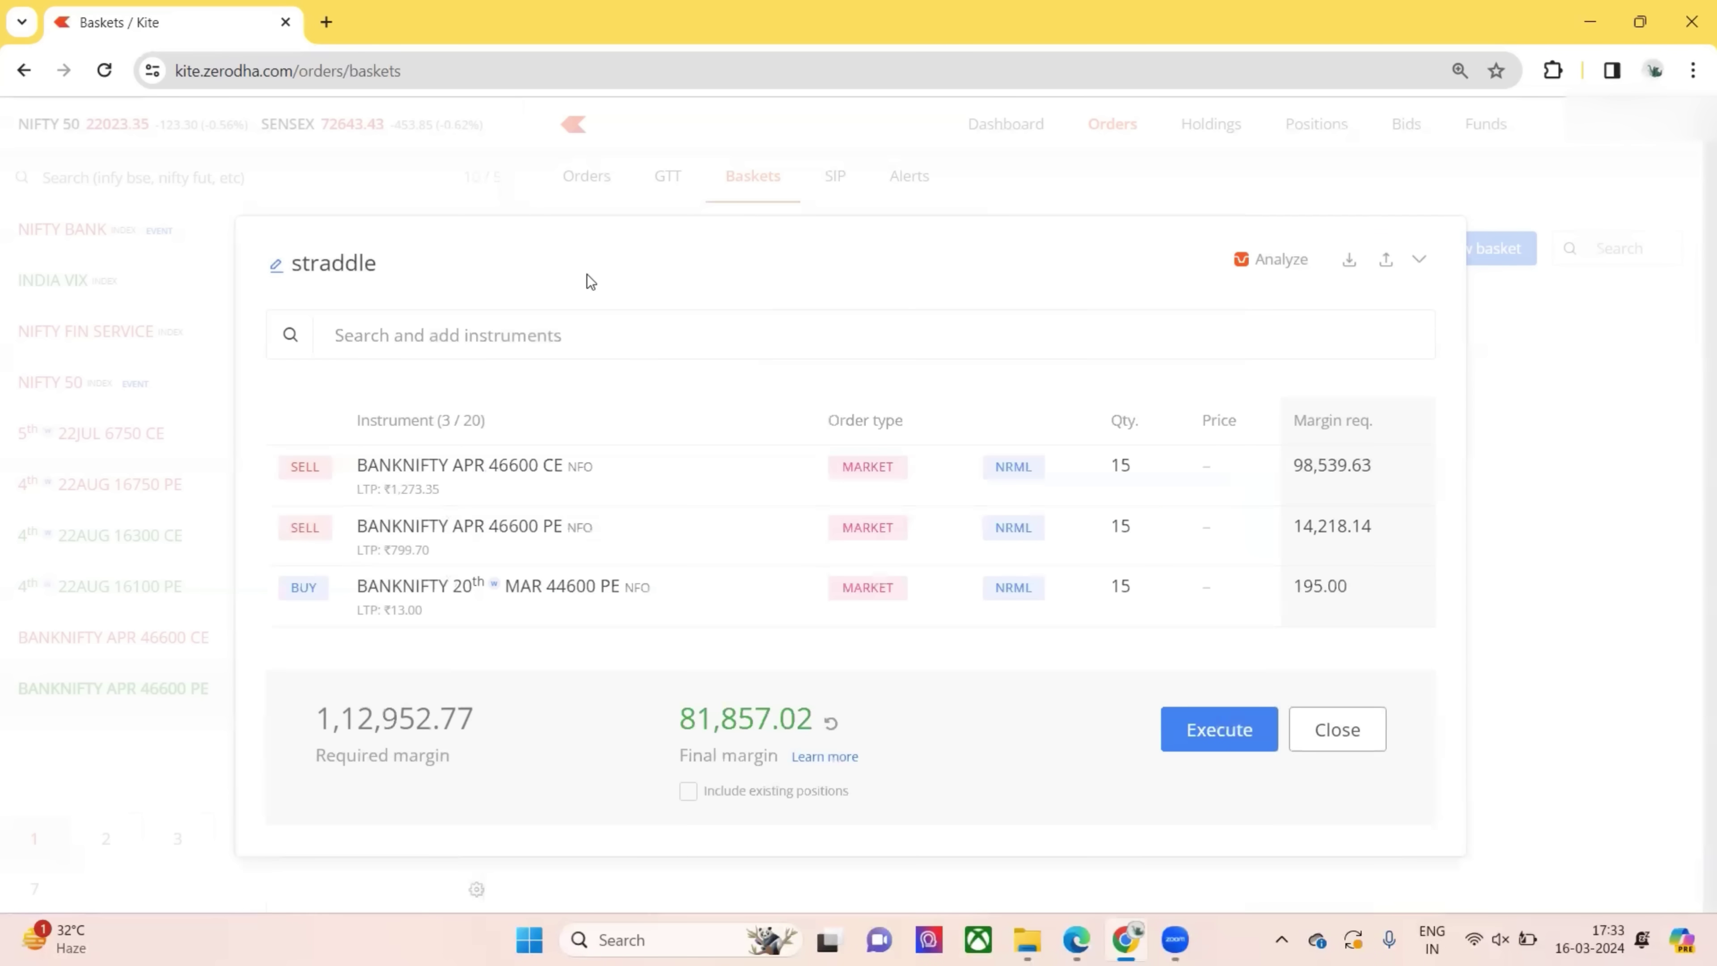
- Search '48600 ba' and add BANKNIFTY 20th MAR 48600 CE as a BUY hedge
{"action": "left_click", "coordinate": [563, 340]}
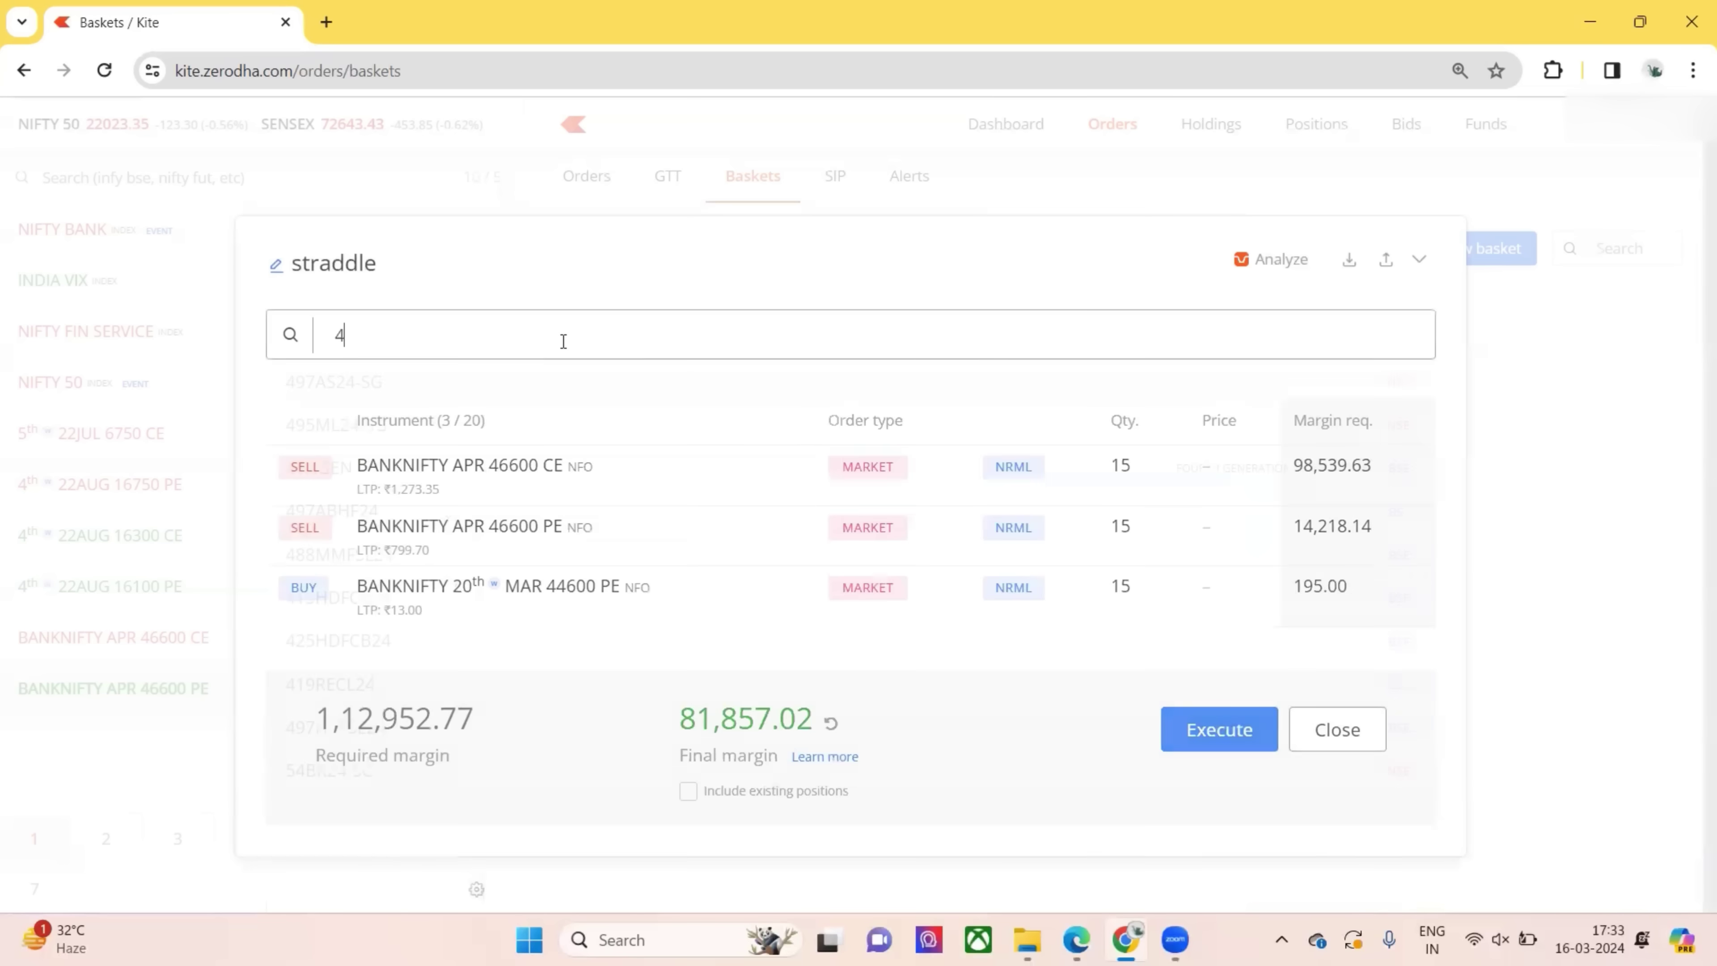
{"action": "type", "text": "48600"}
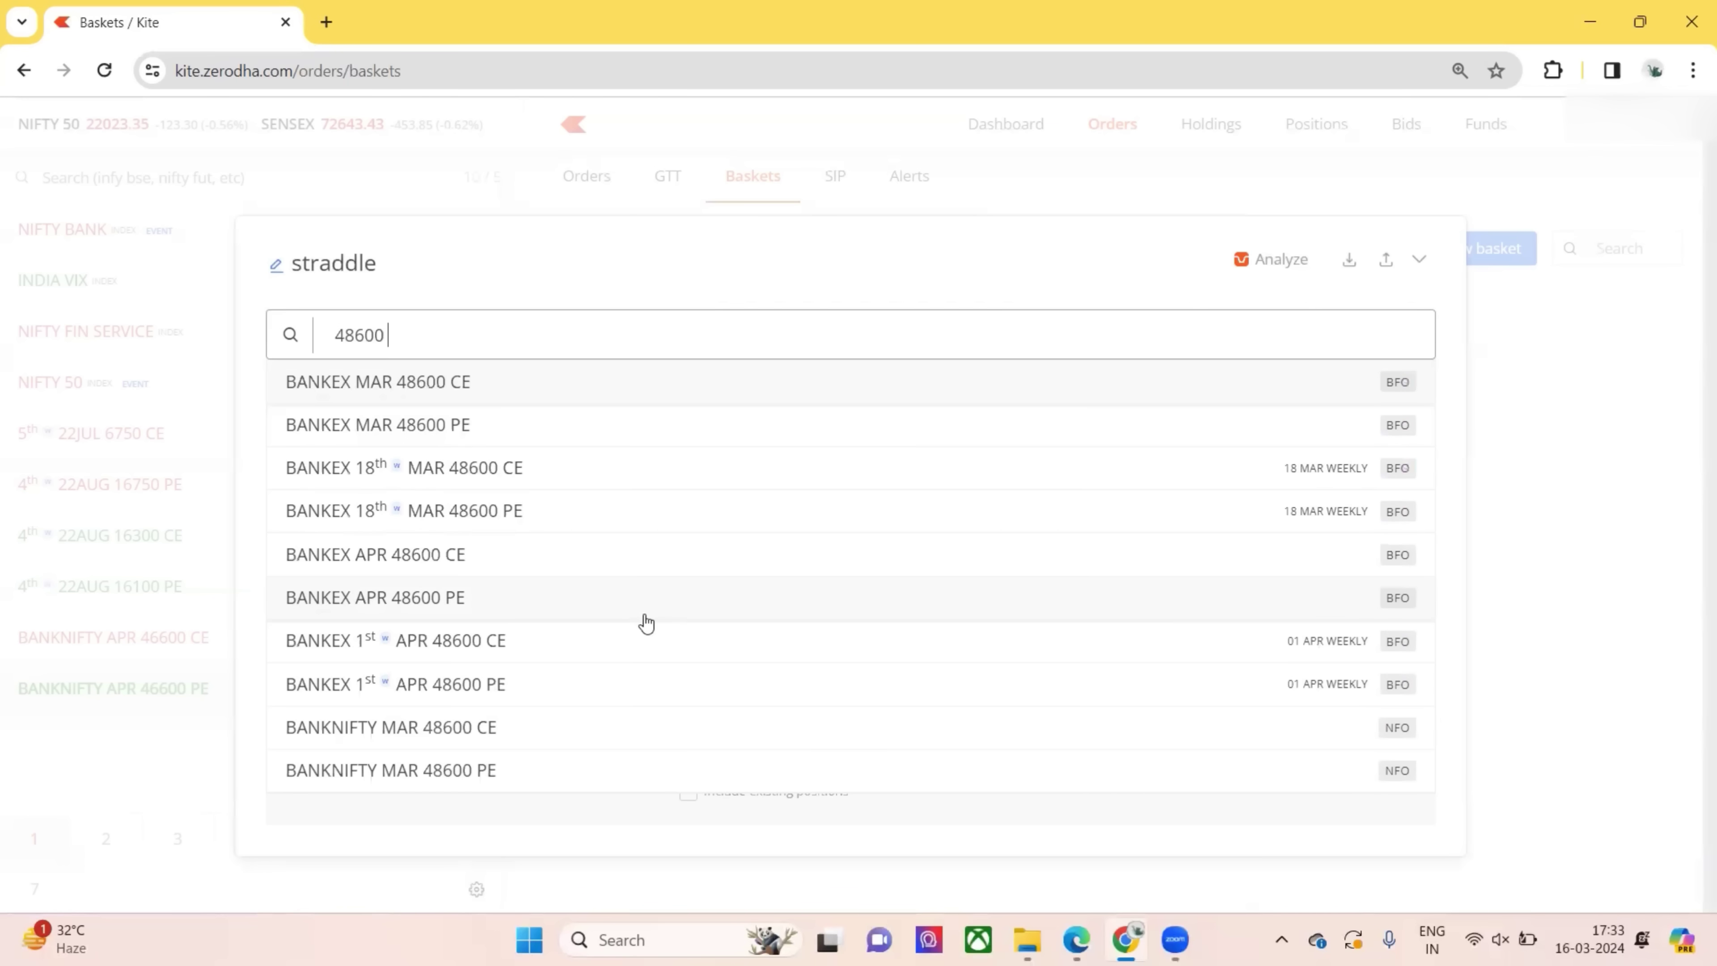
{"action": "type", "text": "ba"}
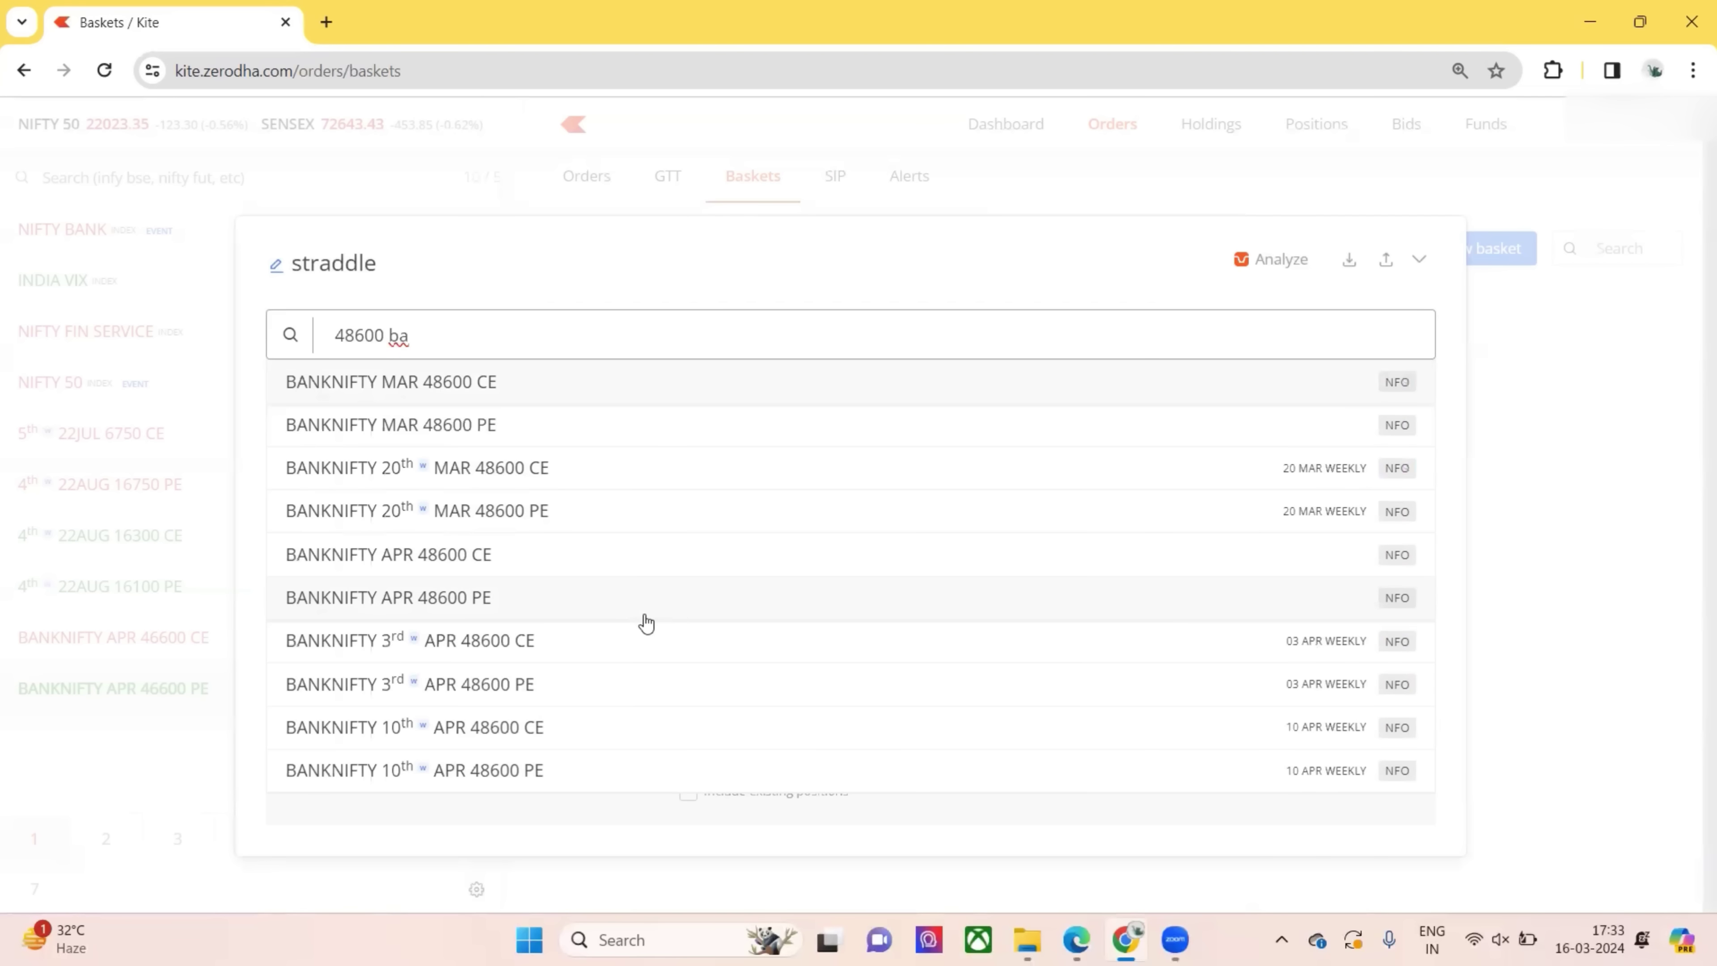
{"action": "left_click", "coordinate": [750, 473]}
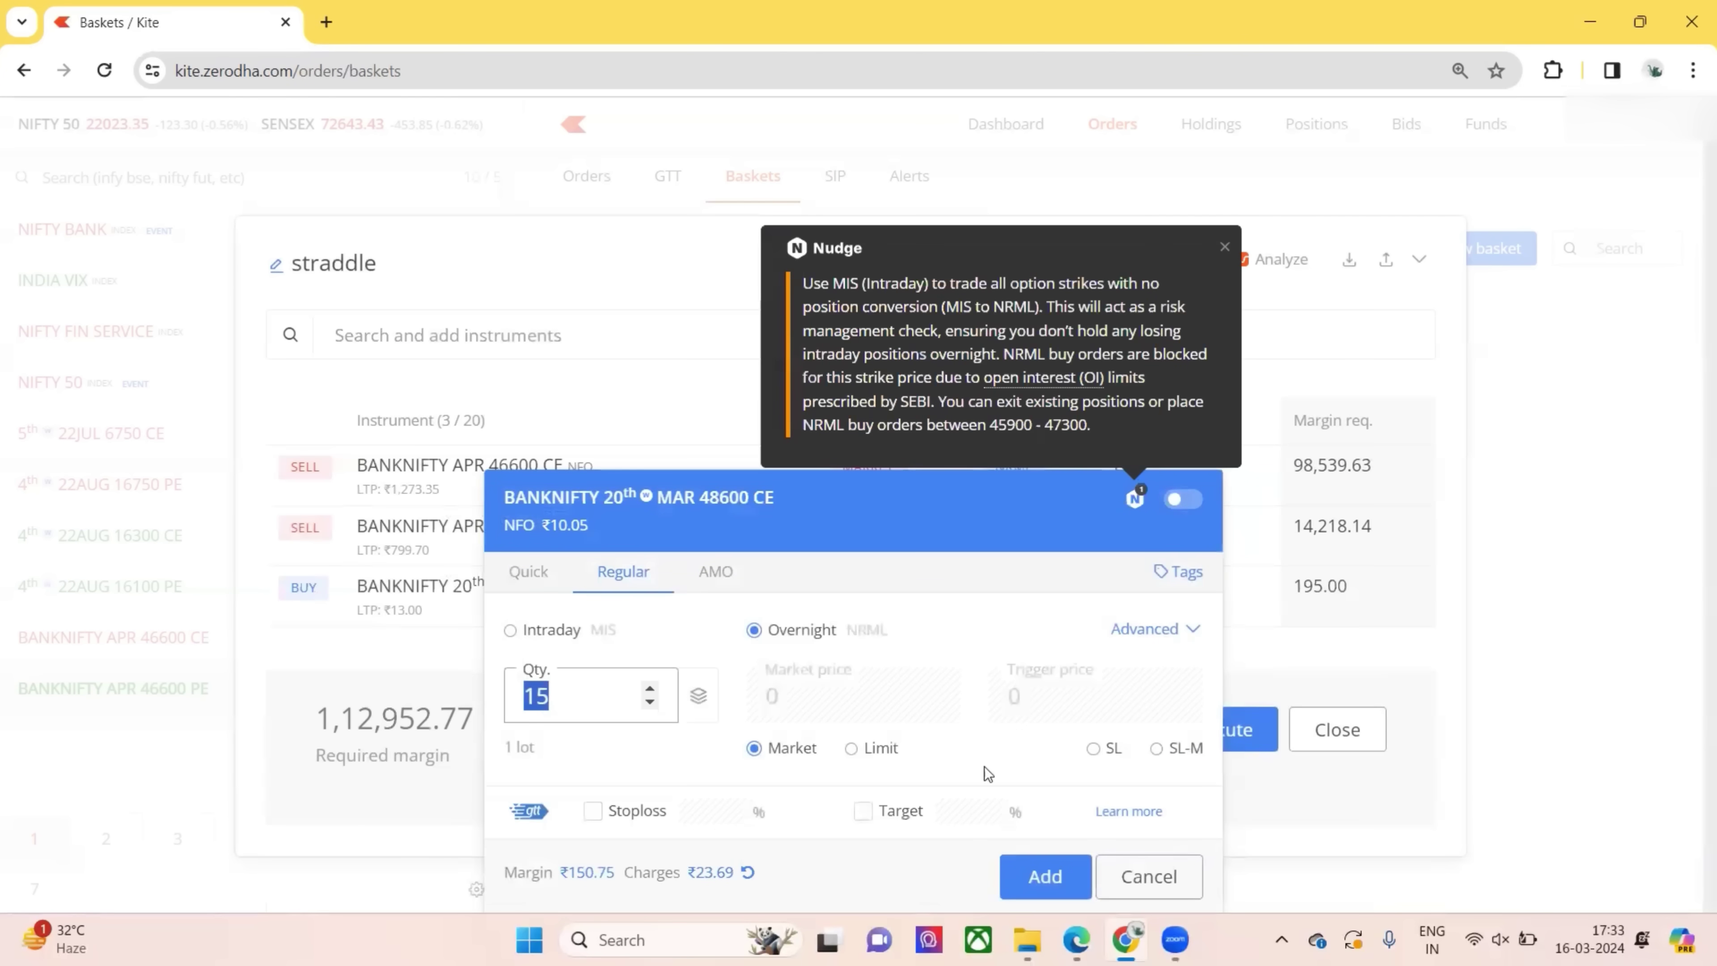
{"action": "left_click", "coordinate": [1045, 876]}
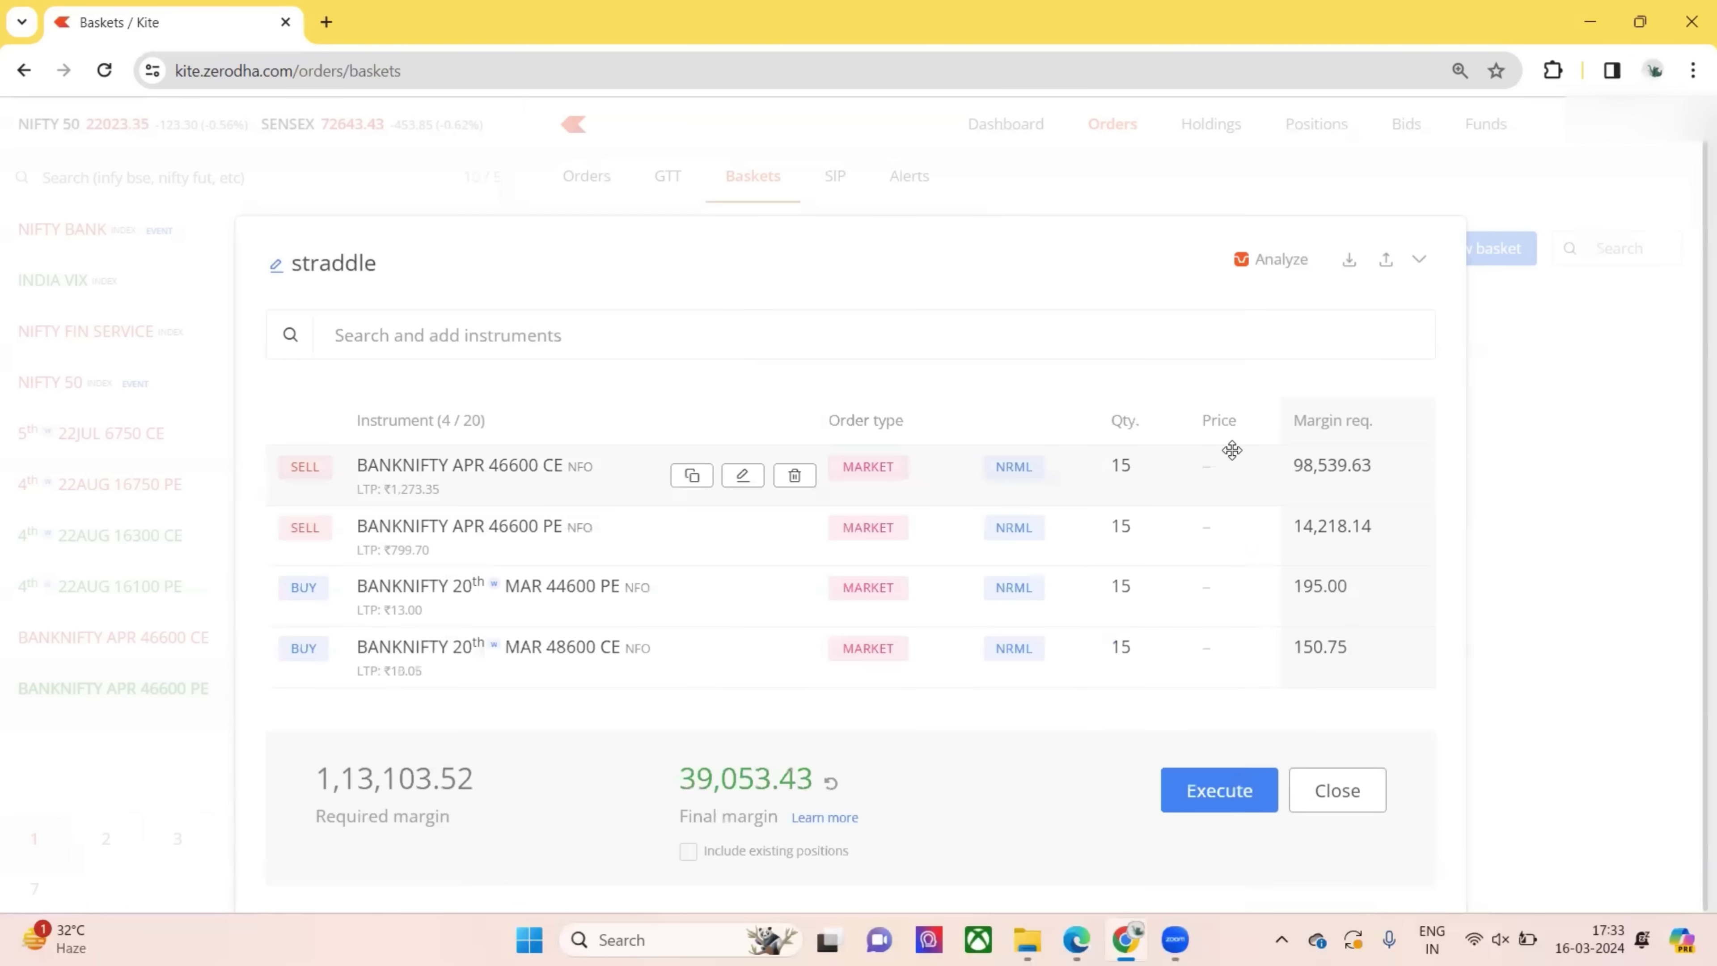